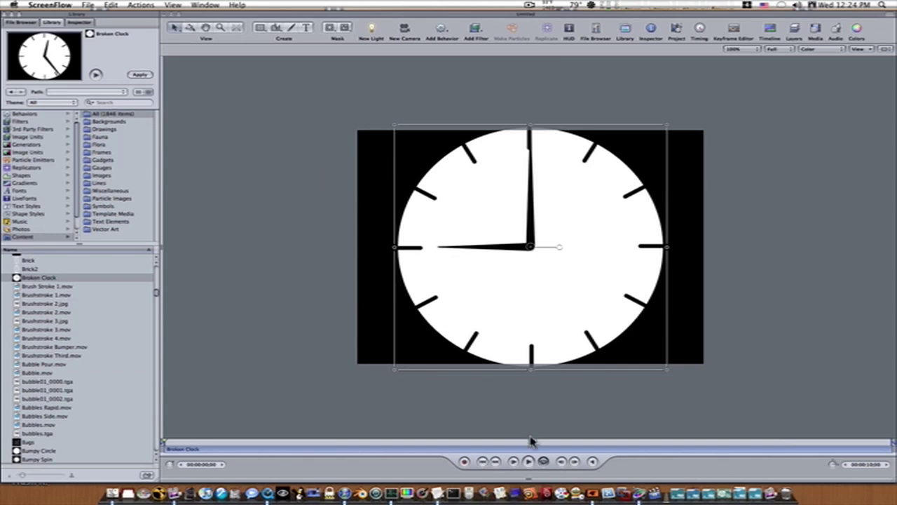
Step: Play the broken clock animation briefly, stop it and return the playhead to the start of the project
left_click(529, 464)
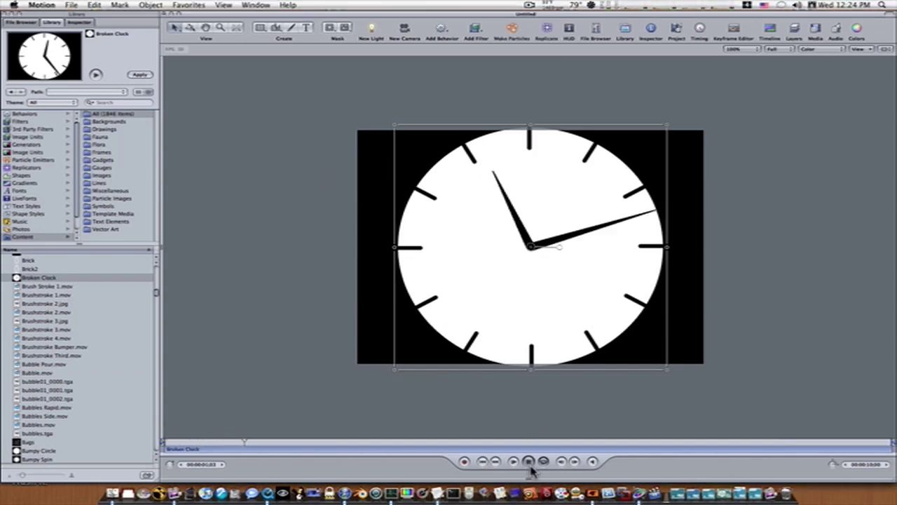
left_click(530, 464)
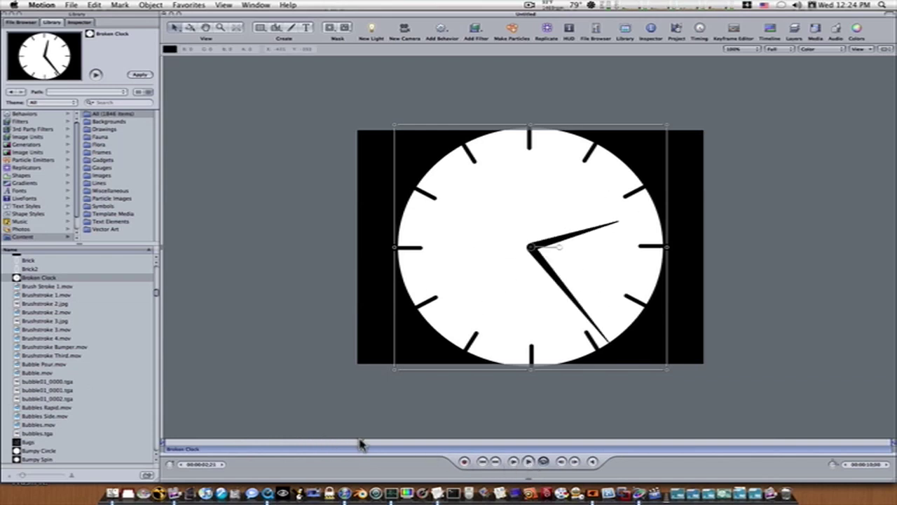
left_click_drag(361, 444, 161, 434)
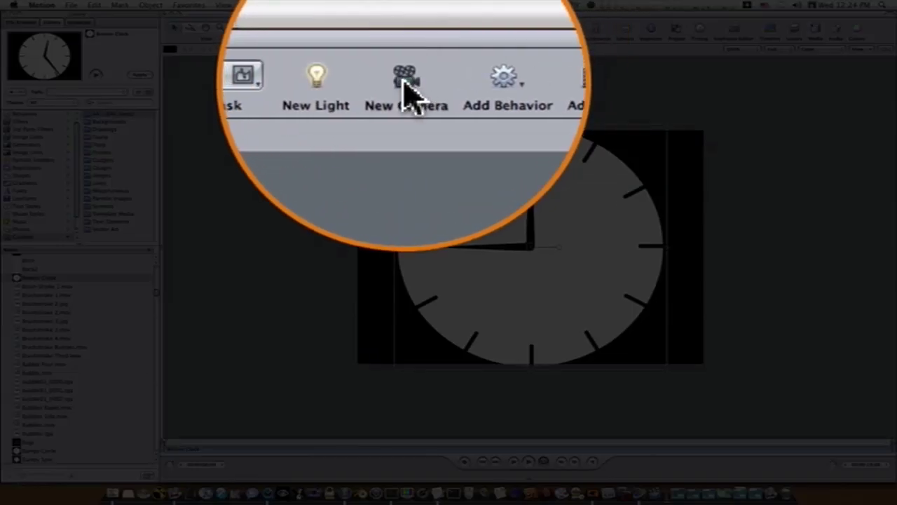
Step: Add a camera that switches the project to 3D, show the project layers, and reposition the camera to view a smaller clock at an angle
left_click(409, 91)
left_click(582, 176)
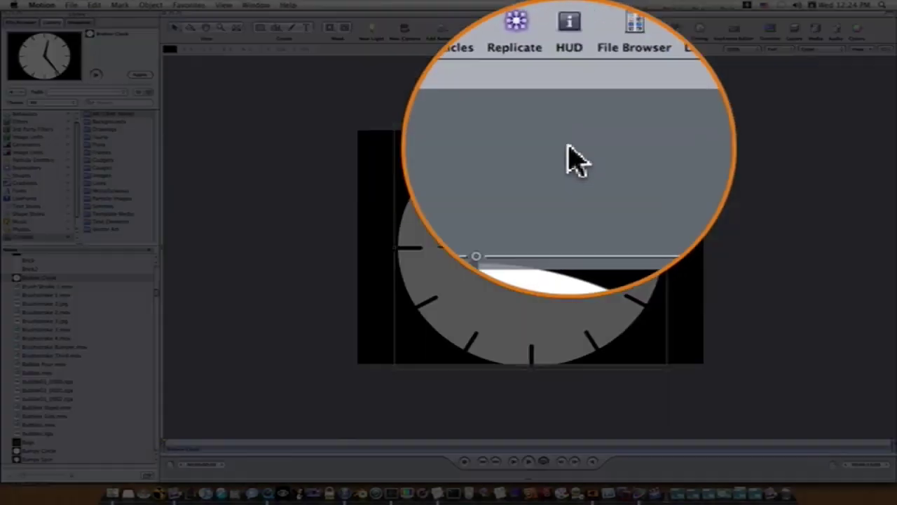
left_click(673, 41)
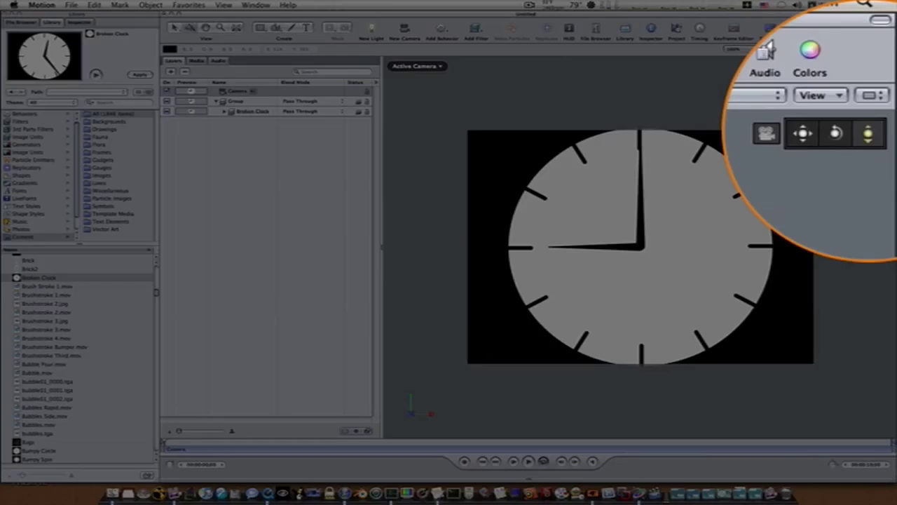
left_click_drag(881, 66, 884, 77)
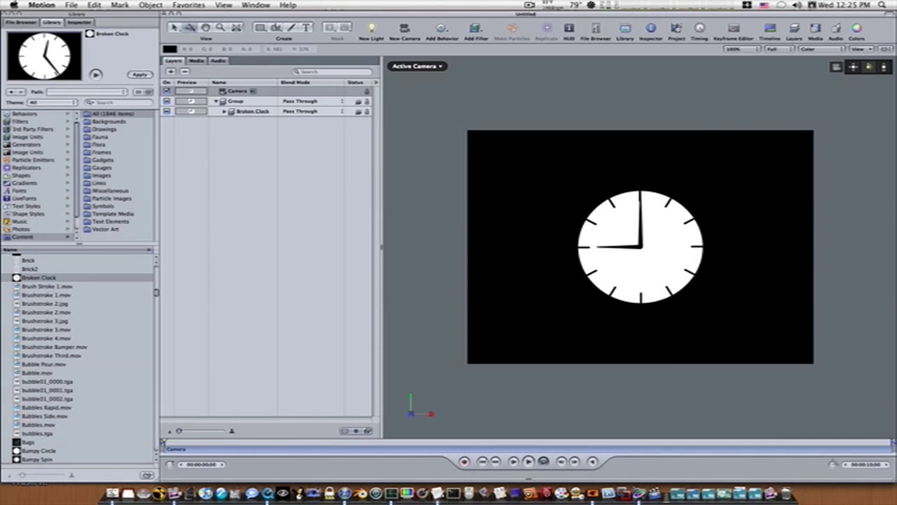
left_click_drag(868, 67, 891, 86)
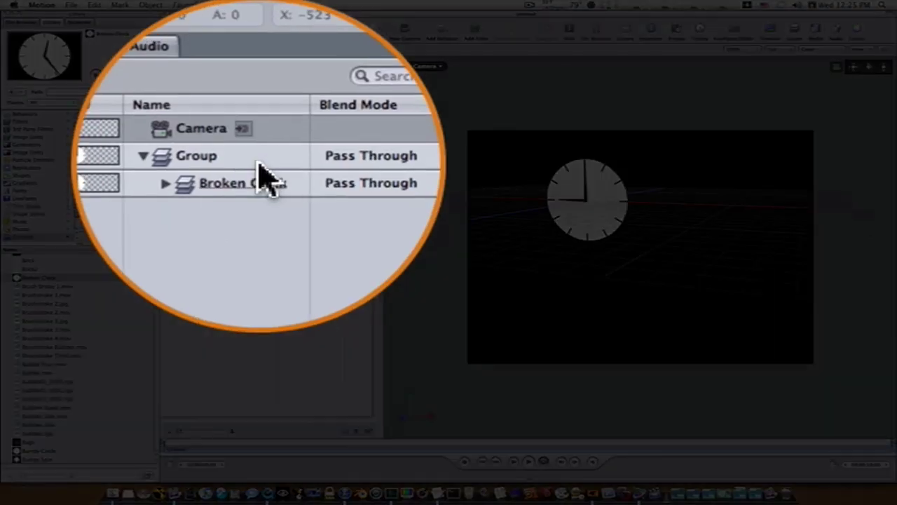
Step: Duplicate the Broken Clock group and spread the copy and the original apart along the X axis
left_click(258, 112)
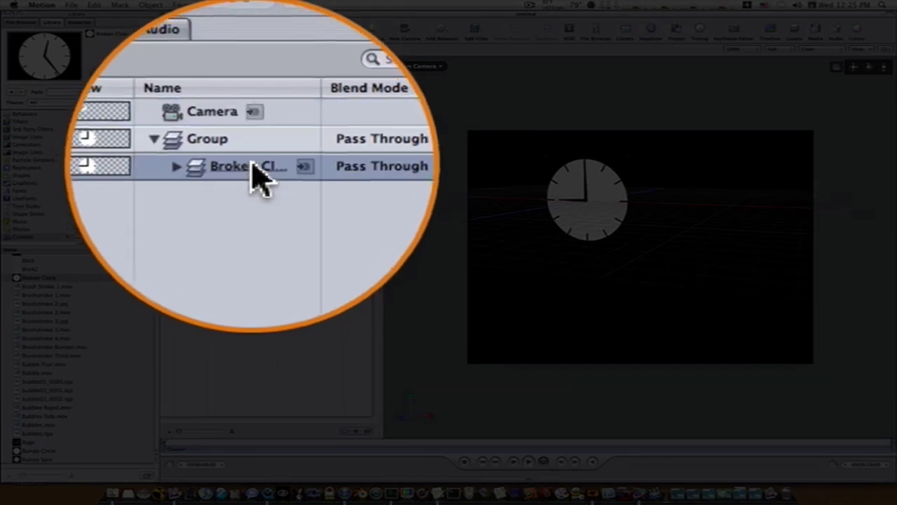
key("super+d")
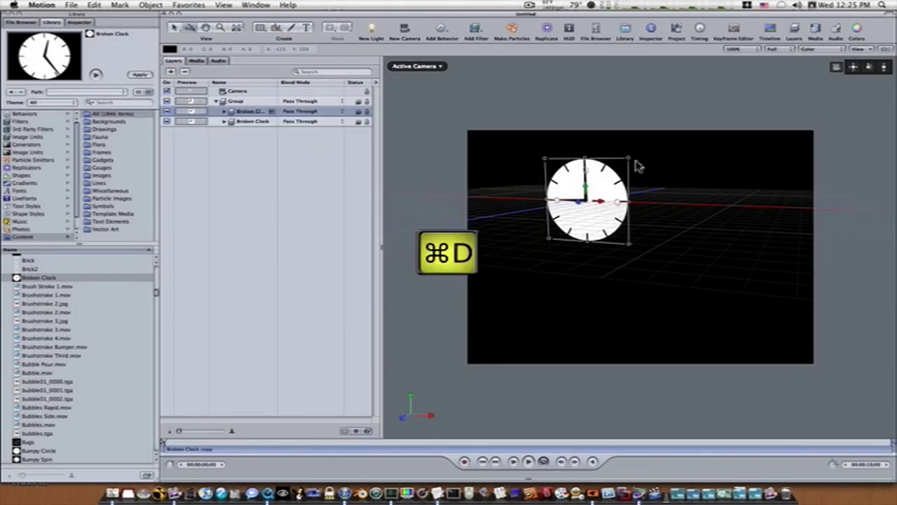
left_click_drag(604, 205, 754, 242)
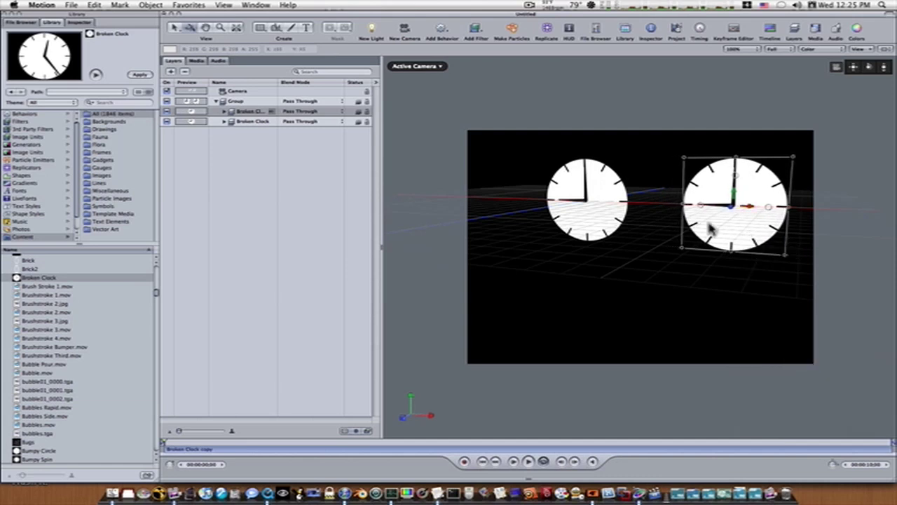
left_click_drag(610, 203, 578, 207)
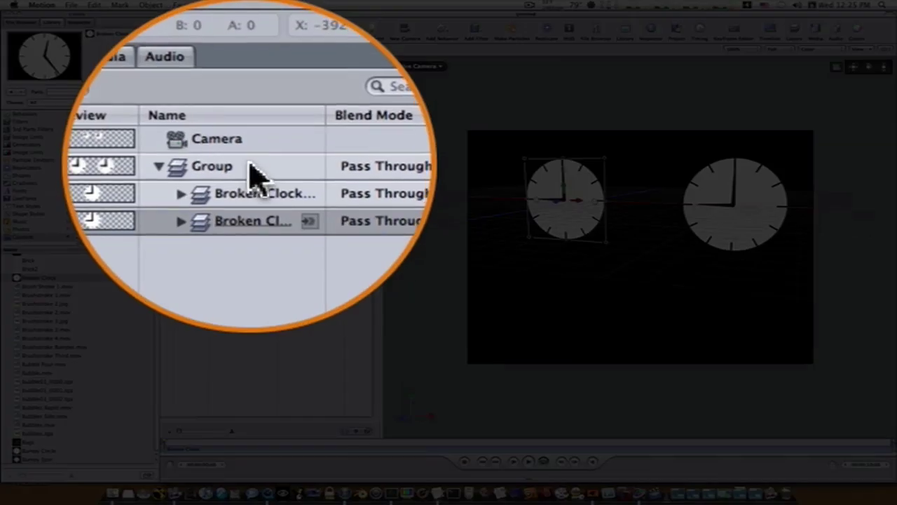
Step: Record keyframes on the group holding both clocks that move it away into the distance along the Z axis
left_click(238, 102)
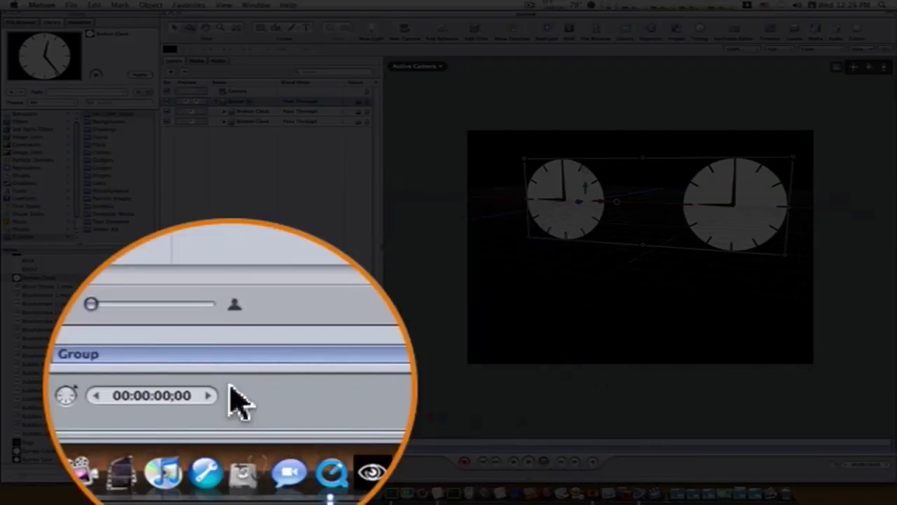
left_click_drag(531, 348, 566, 343)
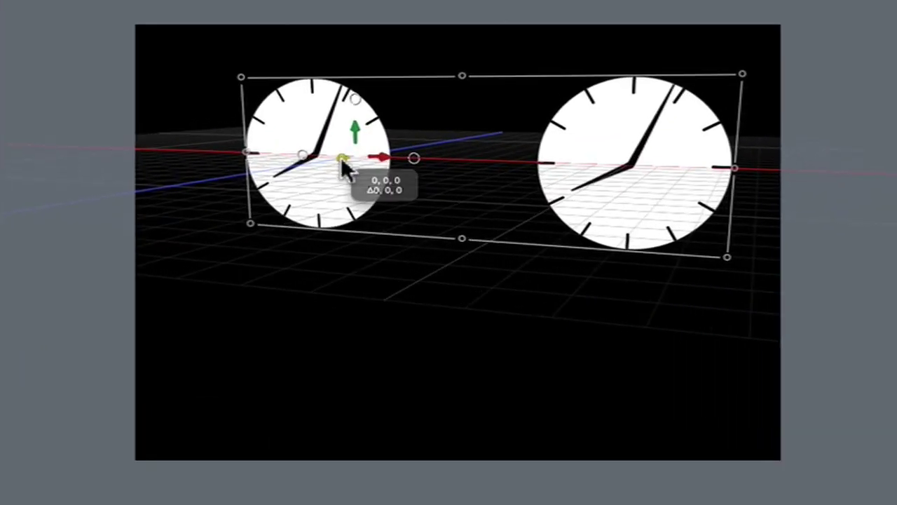
left_click_drag(580, 205, 602, 203)
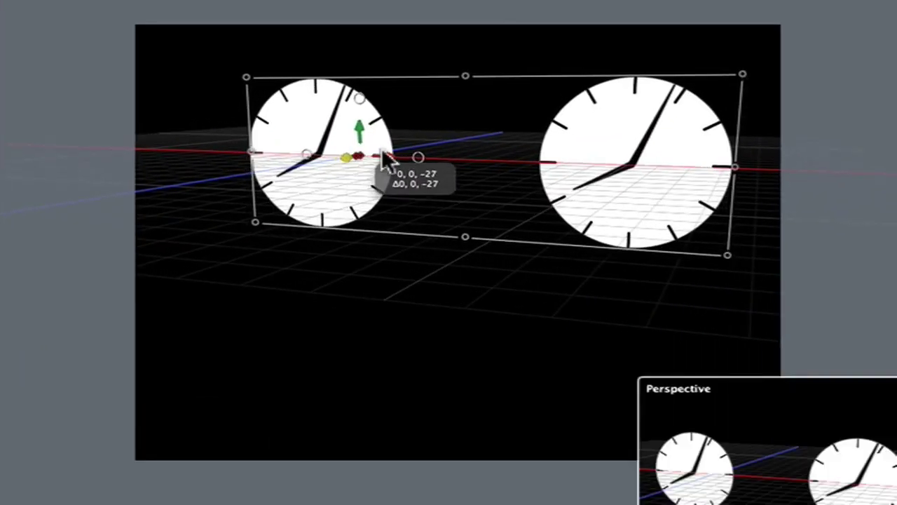
left_click_drag(384, 160, 862, 36)
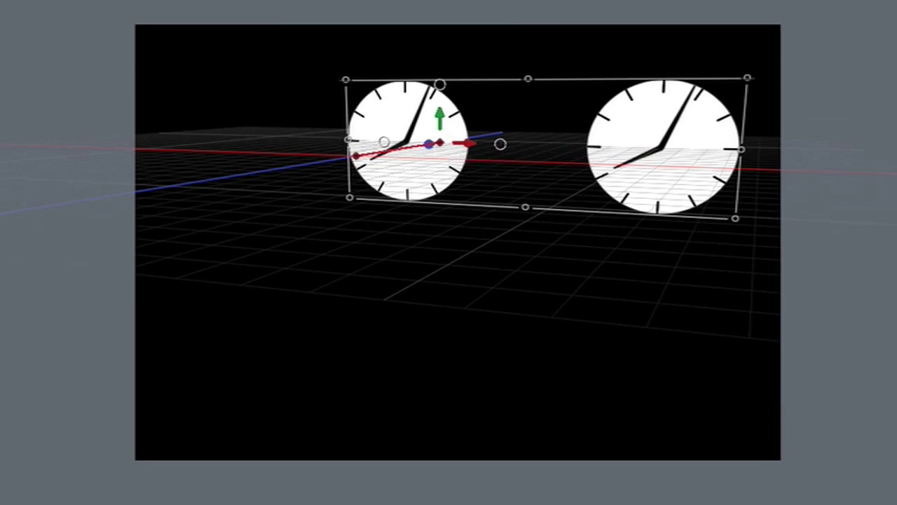
left_click_drag(348, 141, 777, 344)
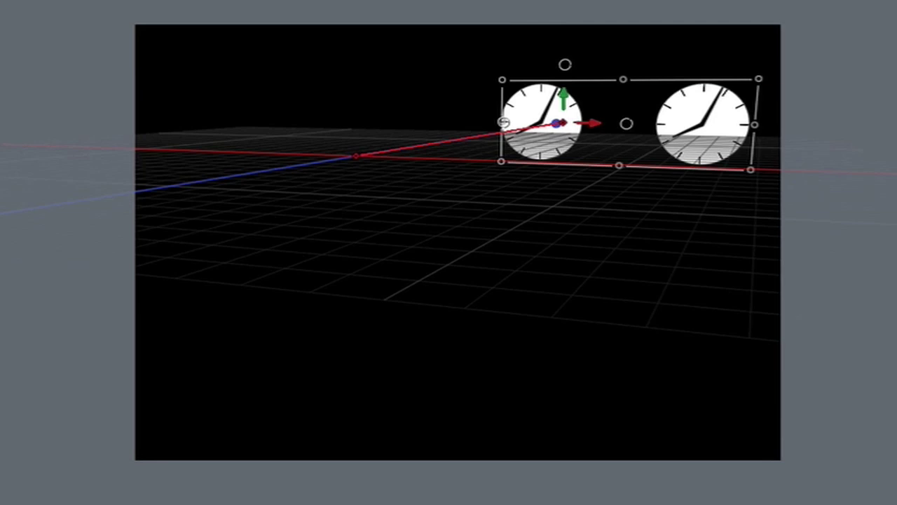
Step: Set the play range's out point at the current frame, preview the clocks' movement and return the playhead to the start
key("super+alt+o")
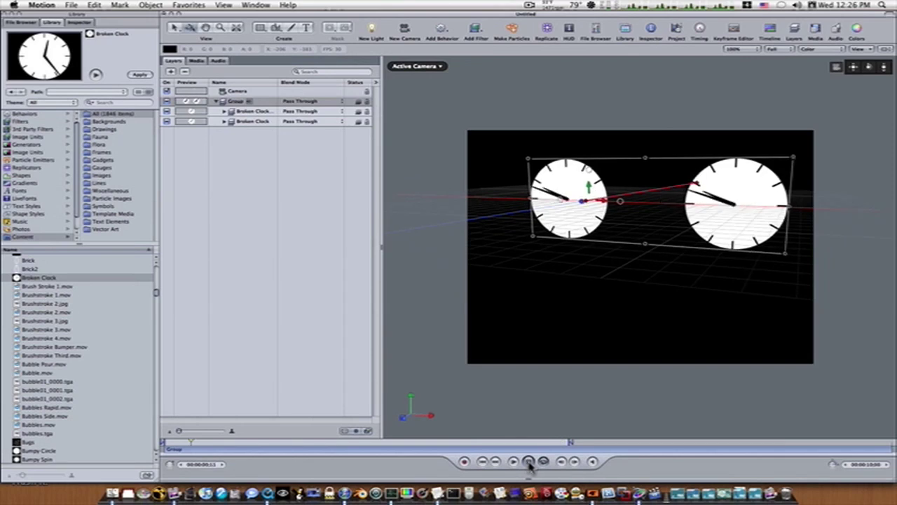
left_click(528, 462)
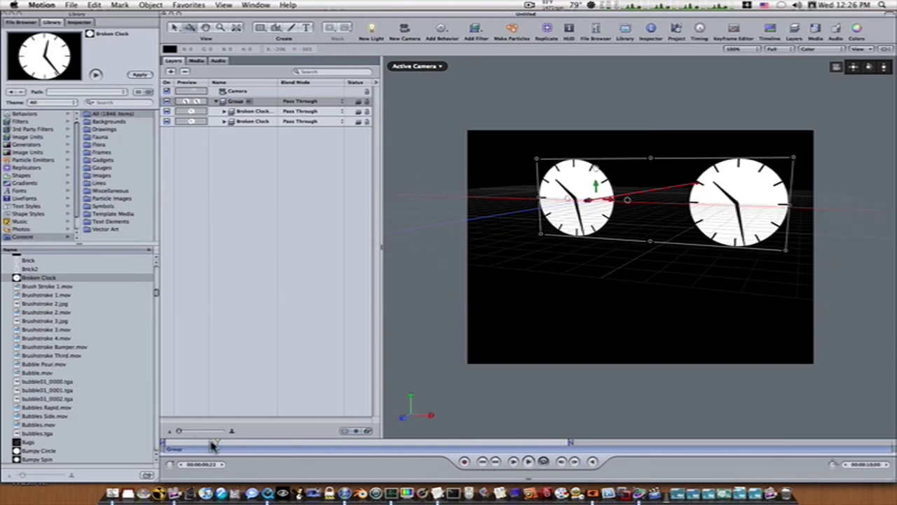
left_click_drag(214, 445, 165, 445)
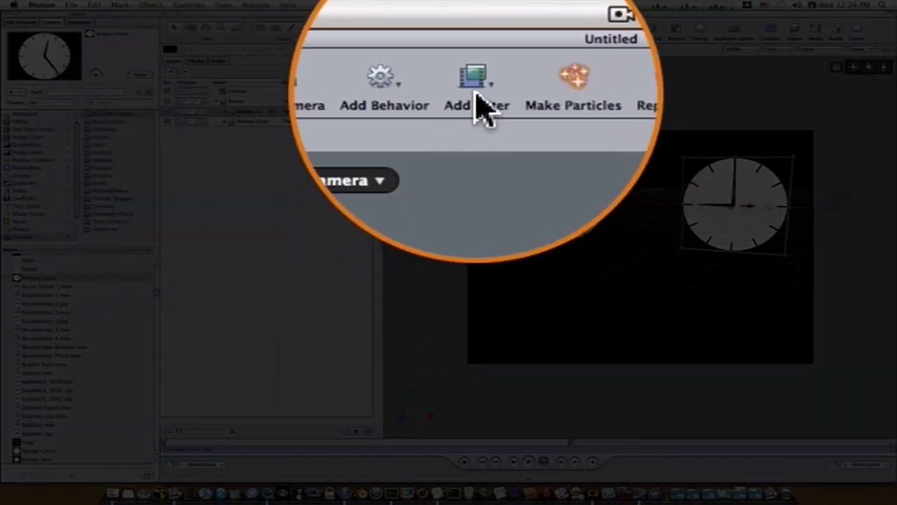
Step: Apply the Colorize filter from the Color Correction category to the Broken Clock copy
left_click(479, 105)
mouse_move(511, 169)
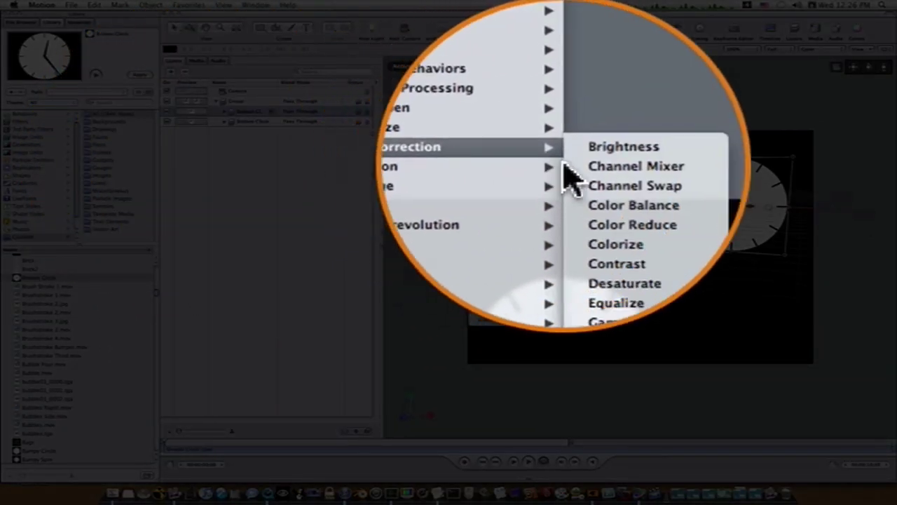
left_click(586, 172)
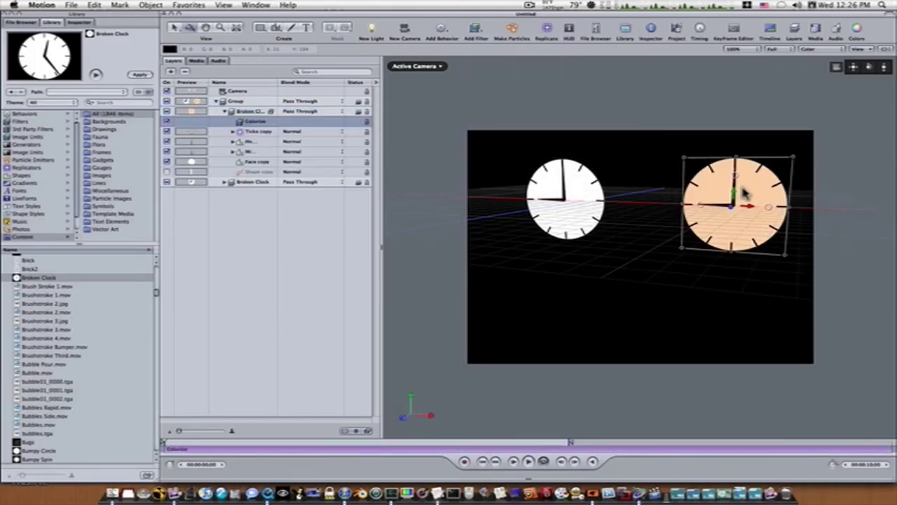
Step: Set the Colorize filter's Remap White color to a softened blue and keep the playhead at the first frame
left_click(79, 22)
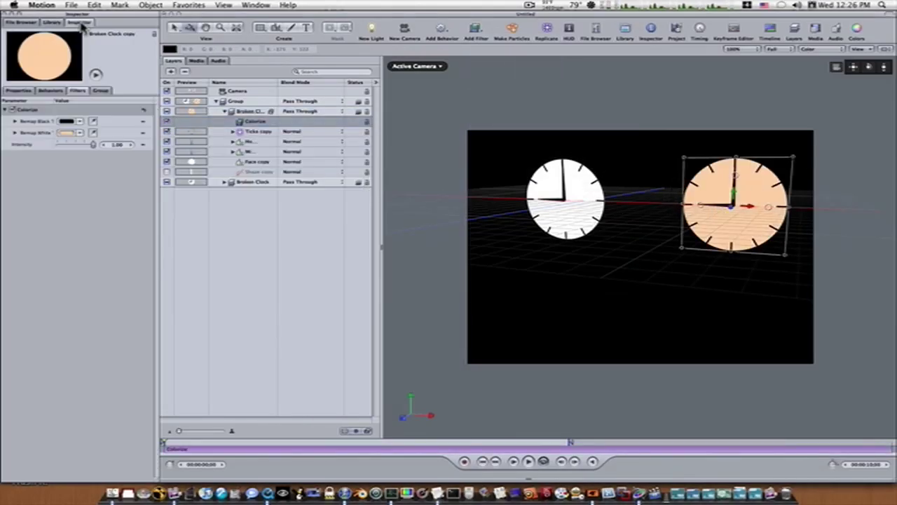
left_click(80, 133)
left_click(80, 143)
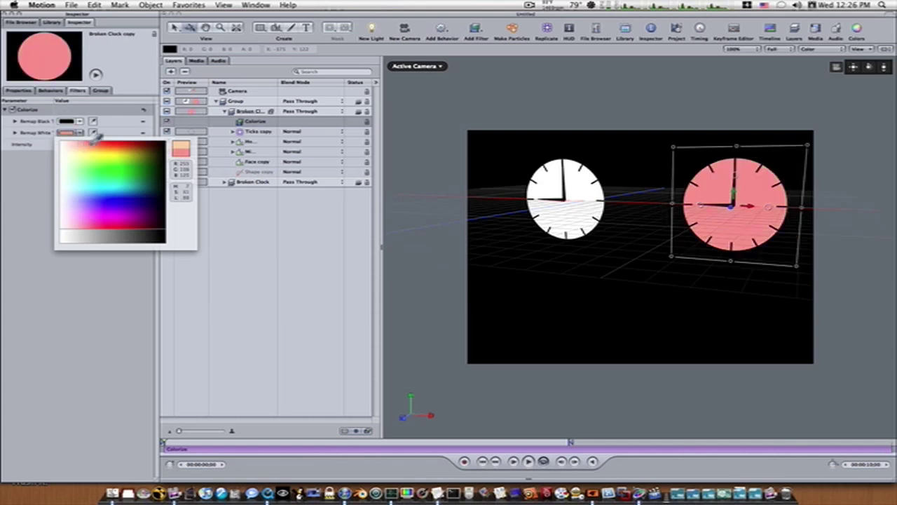
left_click_drag(106, 162, 115, 208)
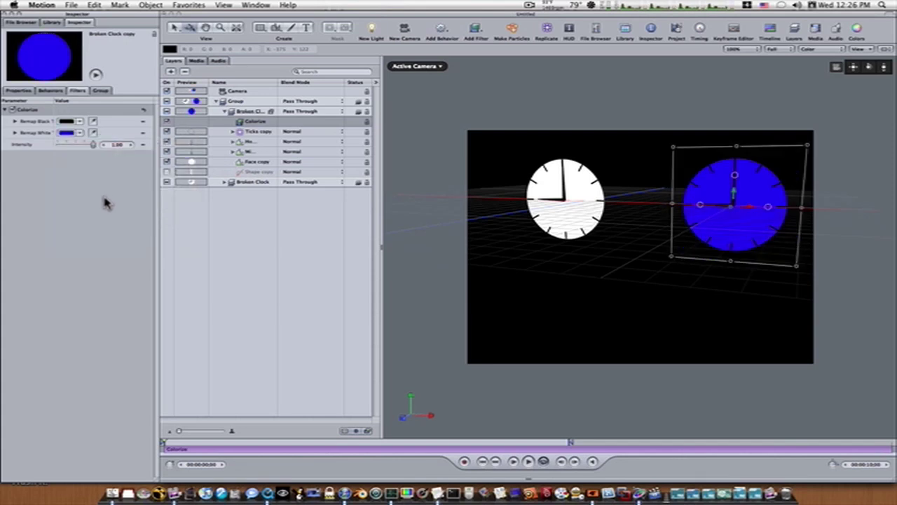
left_click(80, 133)
left_click(103, 188)
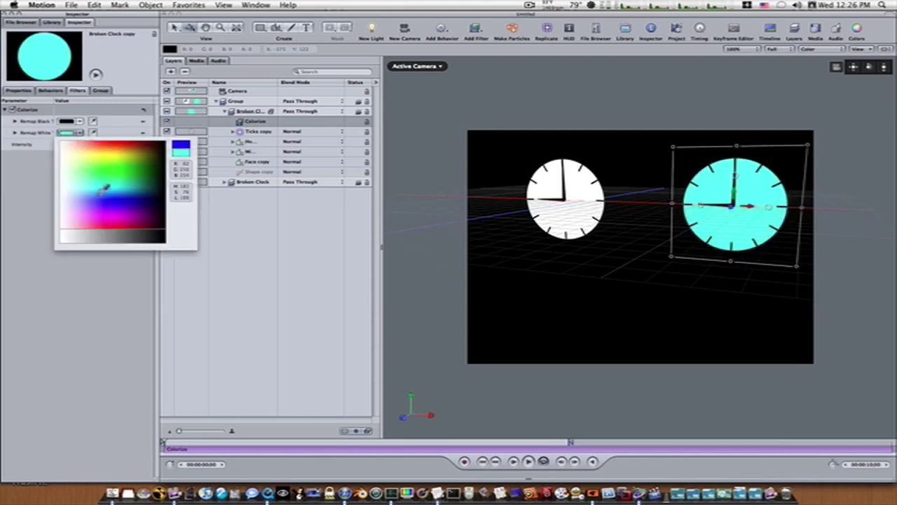
mouse_move(103, 188)
left_mouse_down()
mouse_move(107, 199)
mouse_move(94, 204)
left_mouse_up()
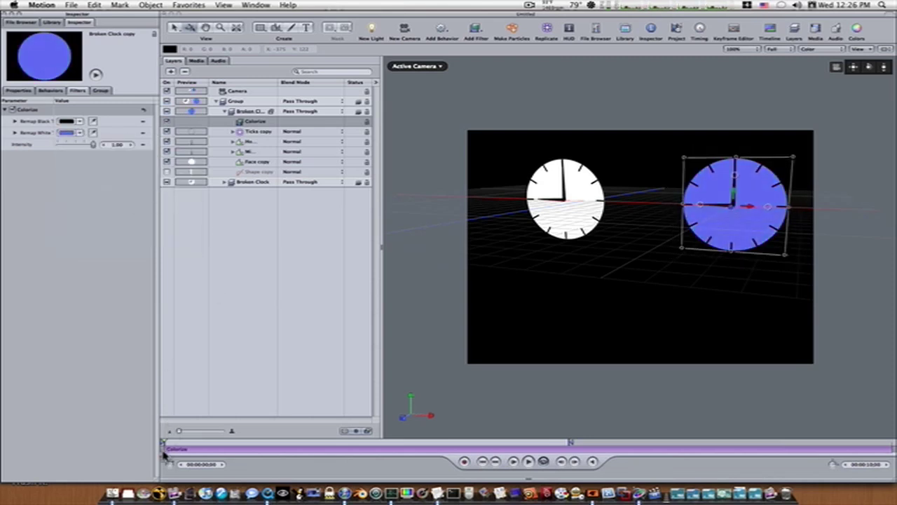
left_click_drag(168, 445, 164, 464)
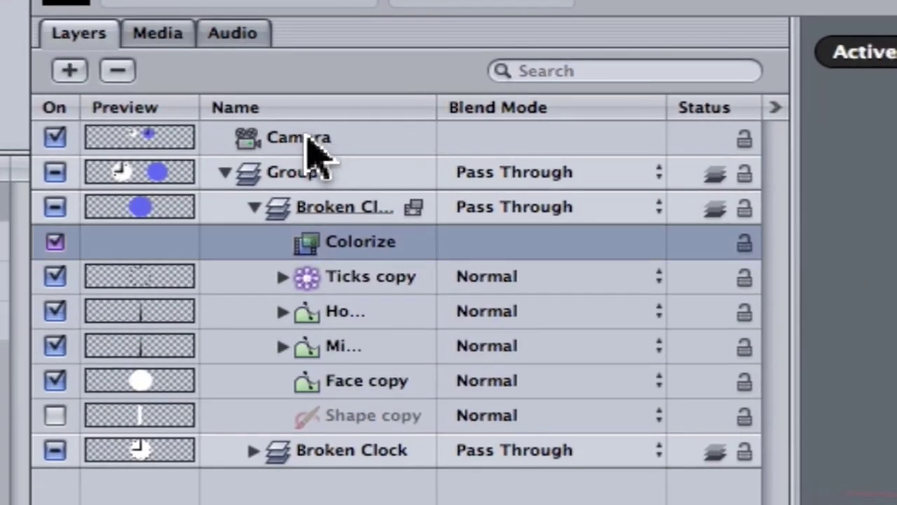
Step: Rename the camera as Overview Cam, then pull it back and orbit it for a wider angled view of both clocks
left_click(300, 126)
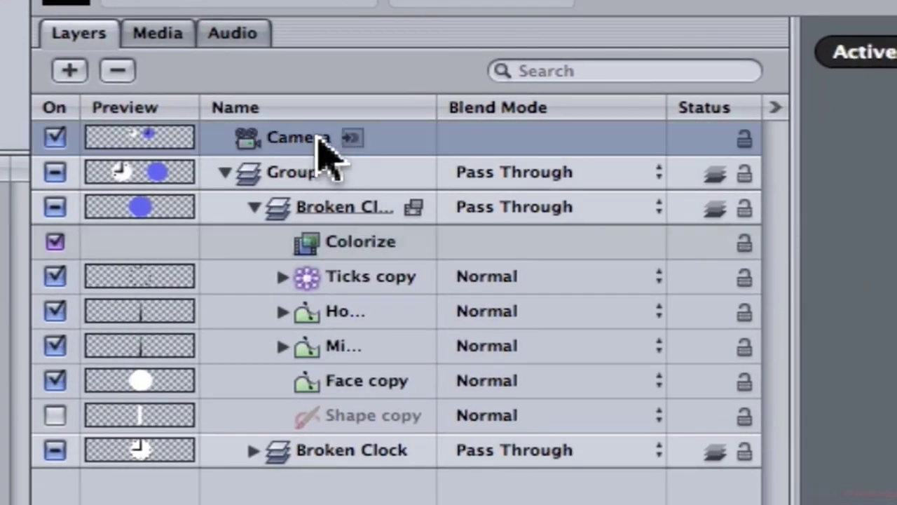
left_click(302, 128)
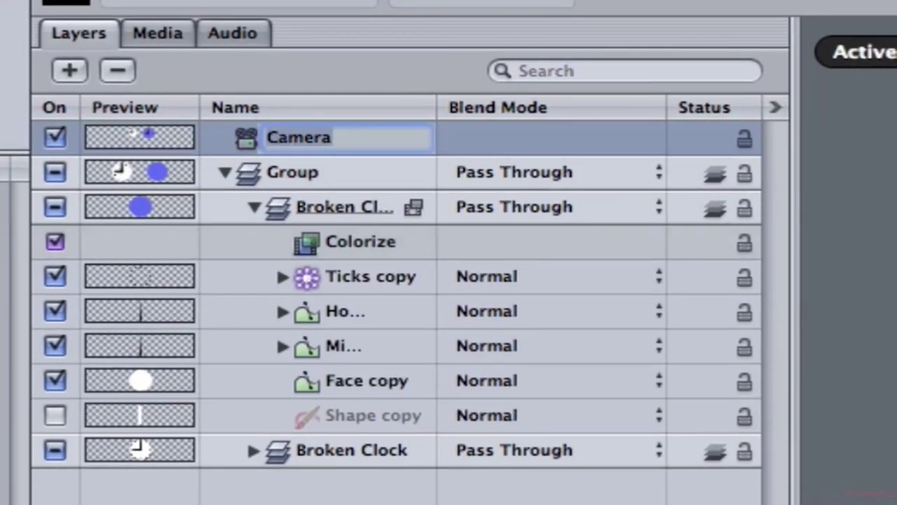
type("Overview ")
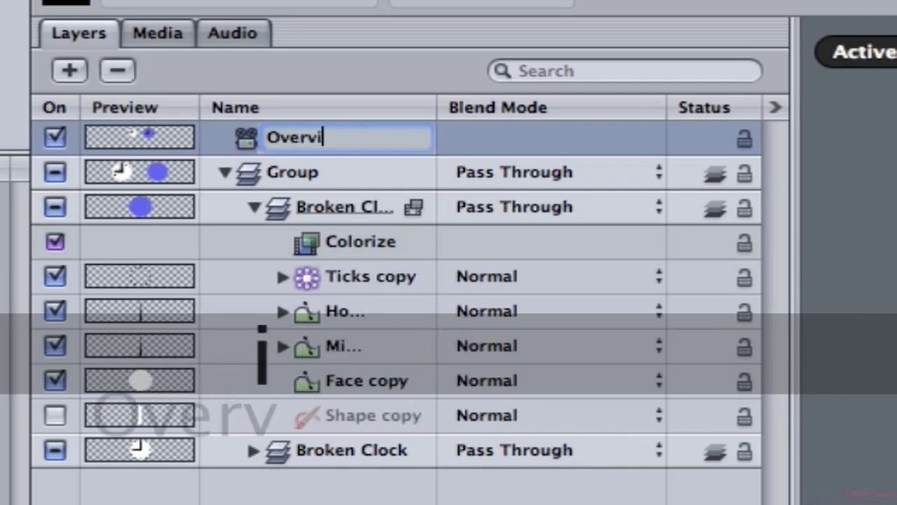
type("Cam")
key("Return")
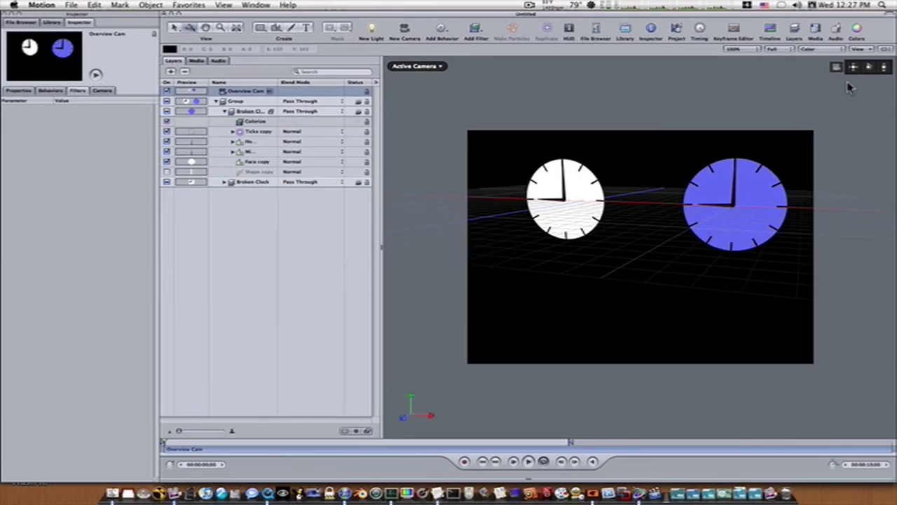
left_click_drag(872, 73, 858, 127)
left_click_drag(869, 75, 454, 60)
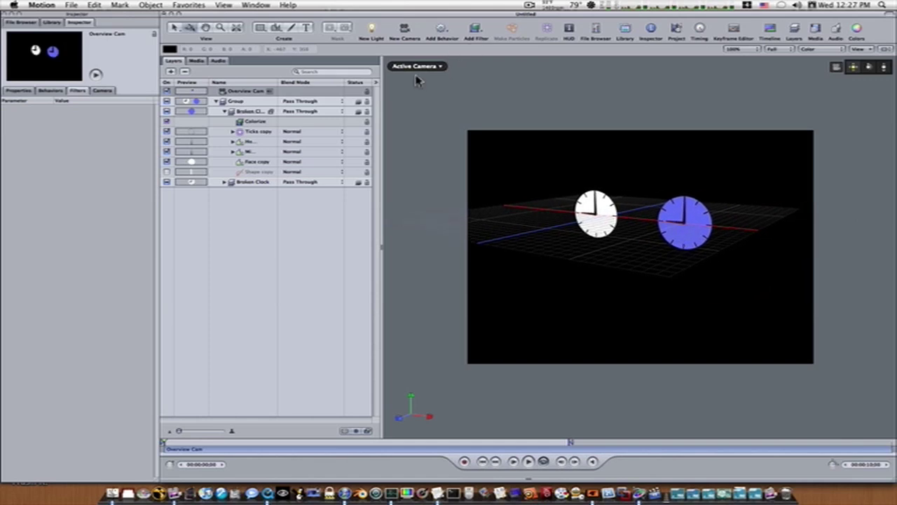
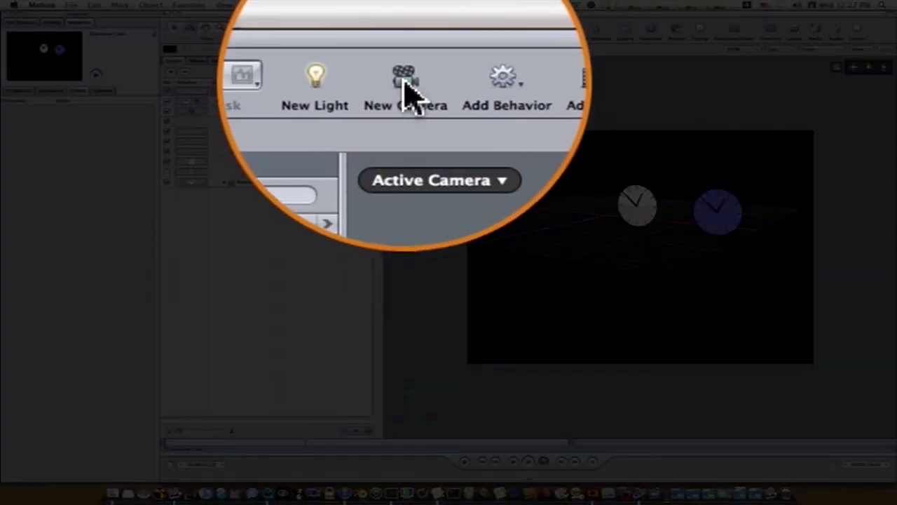
Step: Add a second camera to the project
left_click(404, 30)
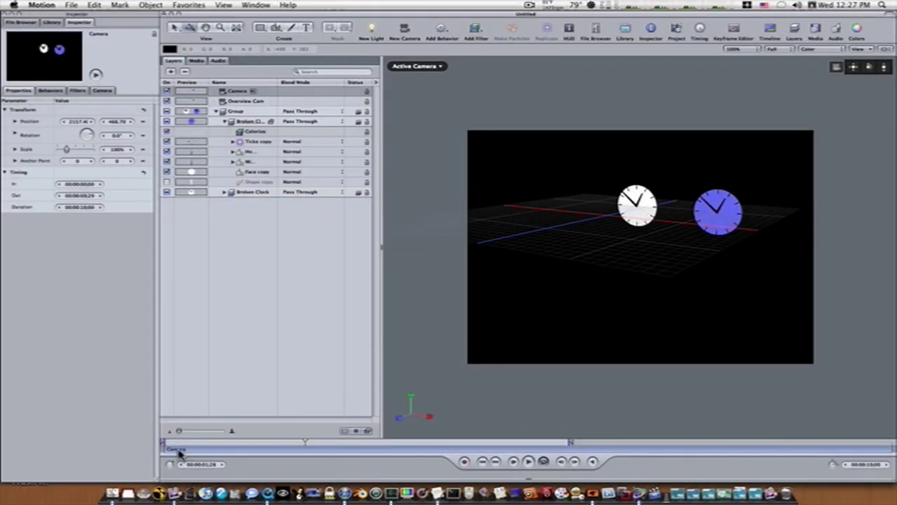
left_click_drag(180, 454, 188, 457)
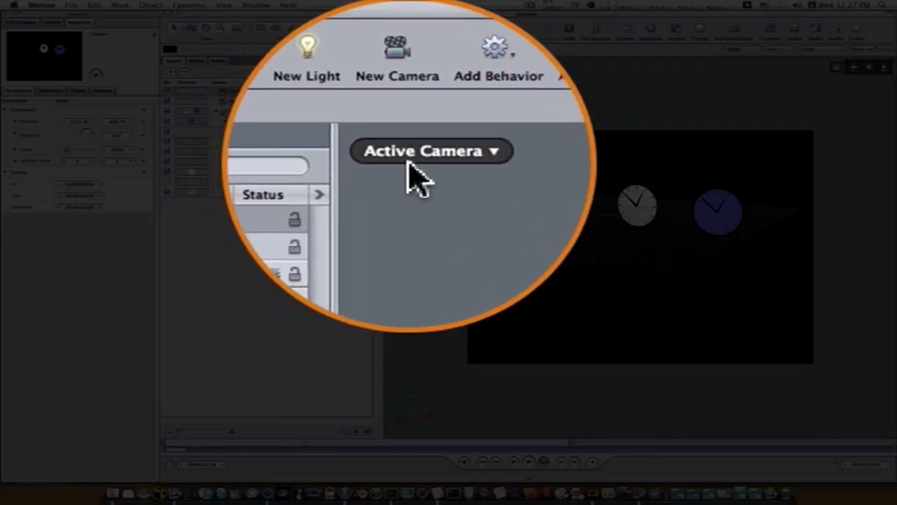
Step: View the scene through the second camera, then reset its angle and pan it so both clocks are framed throughout their motion
left_click(440, 67)
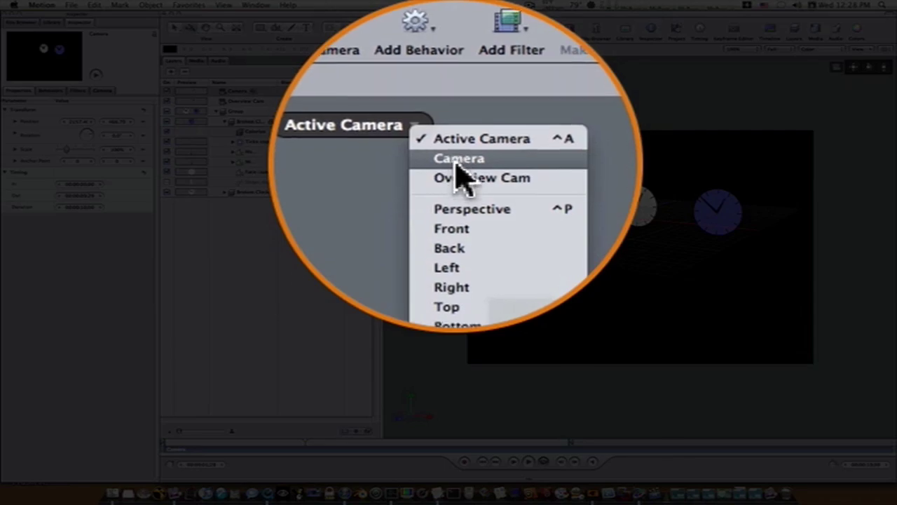
left_click(457, 167)
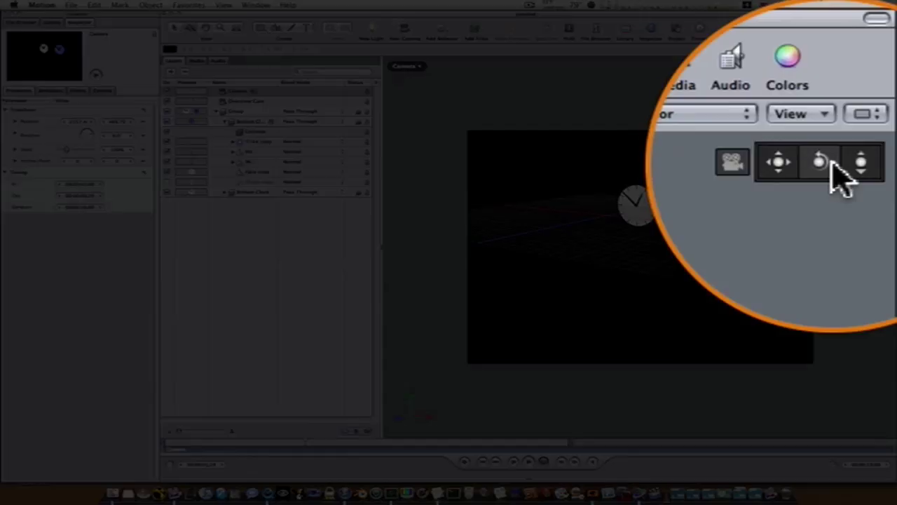
left_click_drag(869, 70, 870, 74)
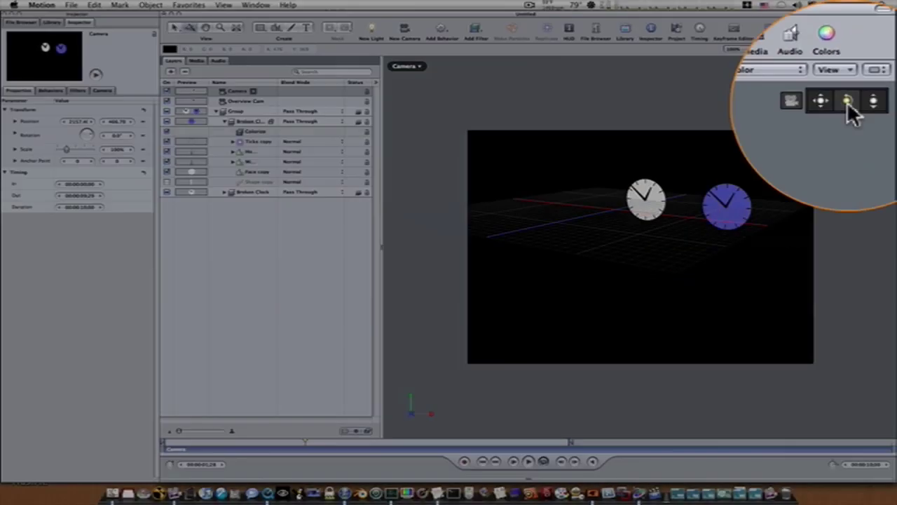
double_click(869, 70)
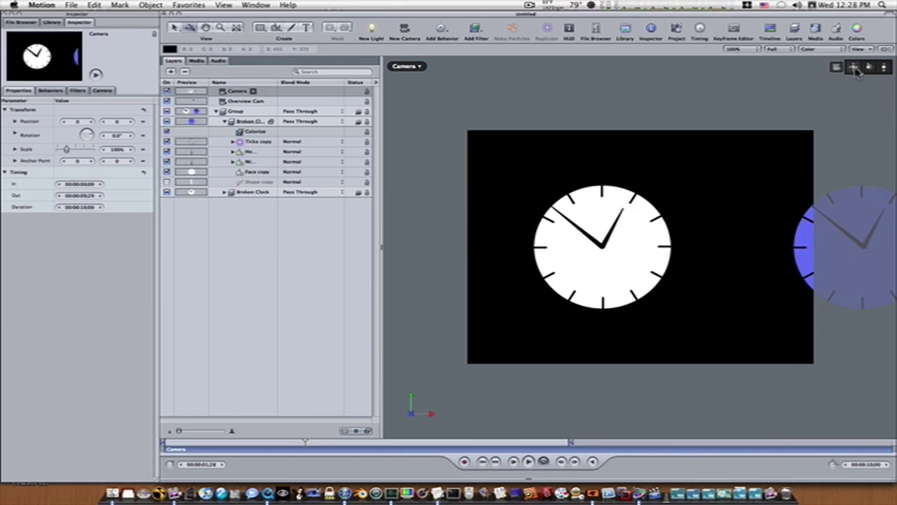
left_click_drag(855, 73, 699, 66)
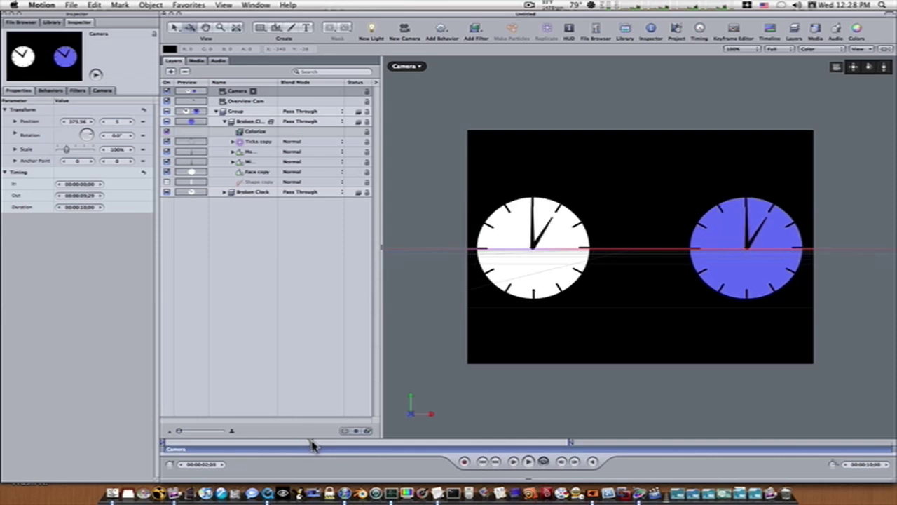
left_click_drag(313, 446, 375, 448)
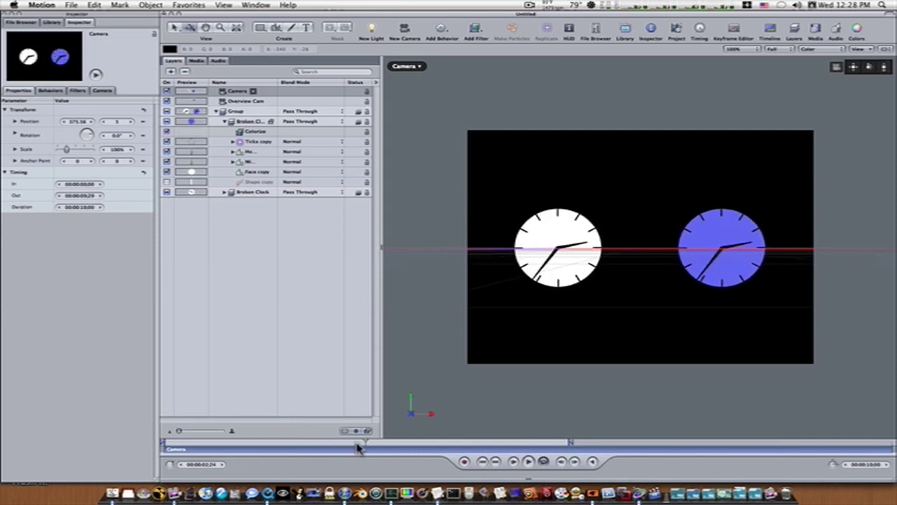
mouse_move(357, 447)
left_mouse_down()
mouse_move(347, 446)
mouse_move(397, 456)
mouse_move(342, 450)
left_mouse_up()
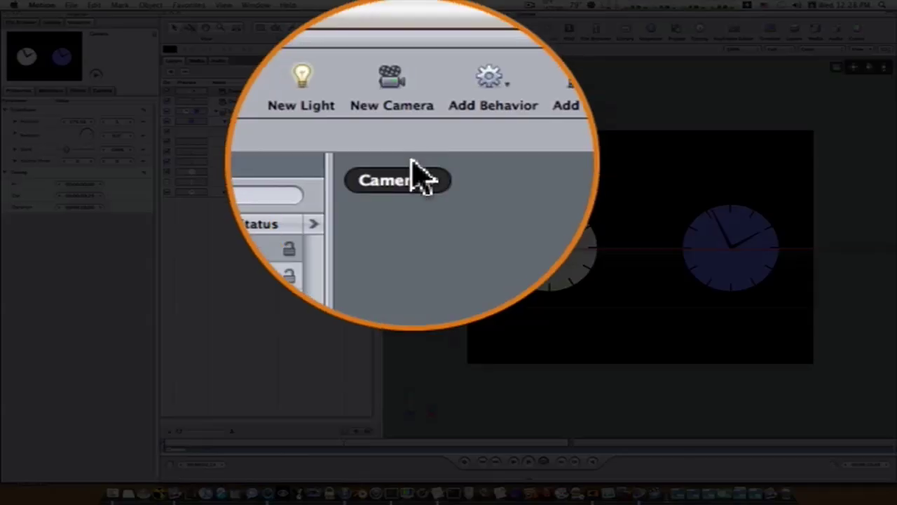
Step: Switch the canvas view to Overview Cam and show the timeline tracks
left_click(408, 66)
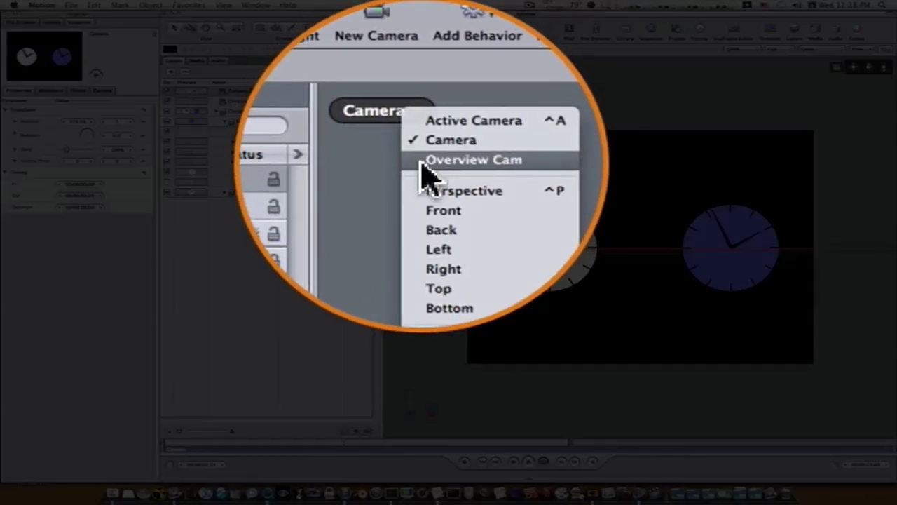
left_click(425, 85)
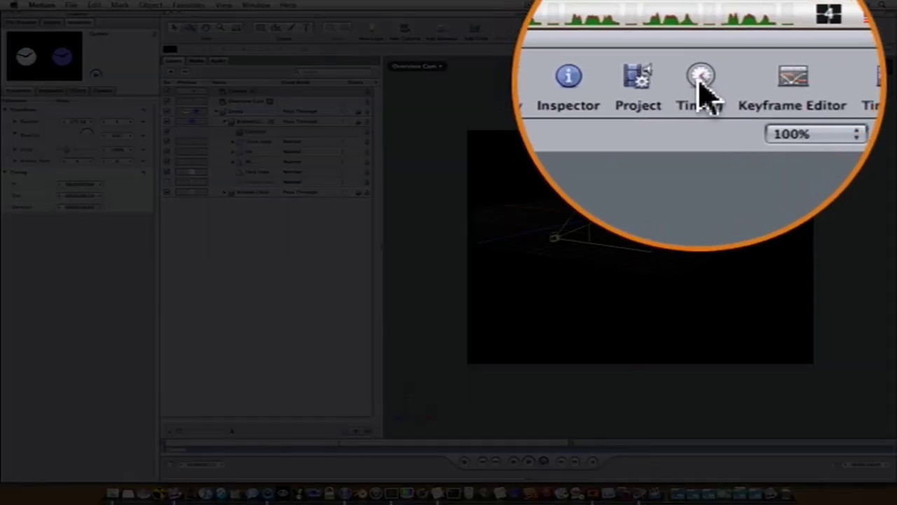
left_click(699, 31)
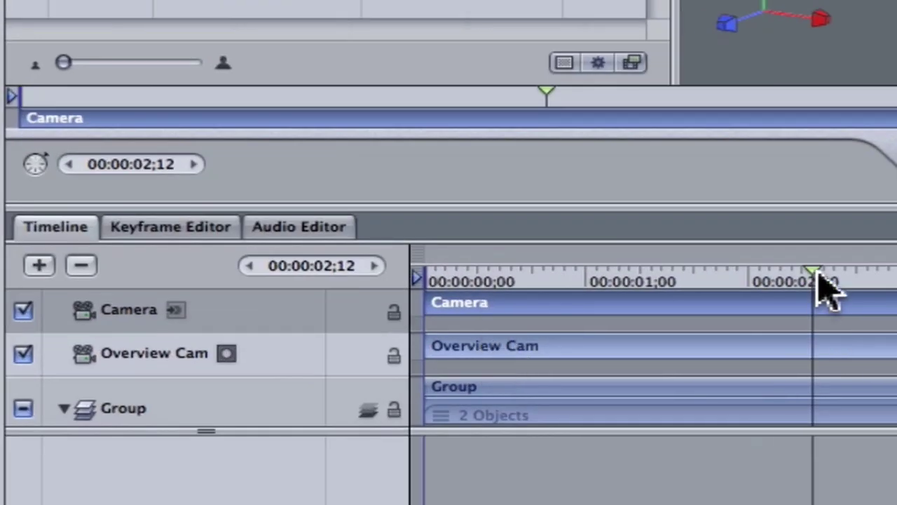
Step: Trim the start of the second camera's clip to 00:00:01;29 and scrub back before the cut
left_click_drag(820, 284, 462, 284)
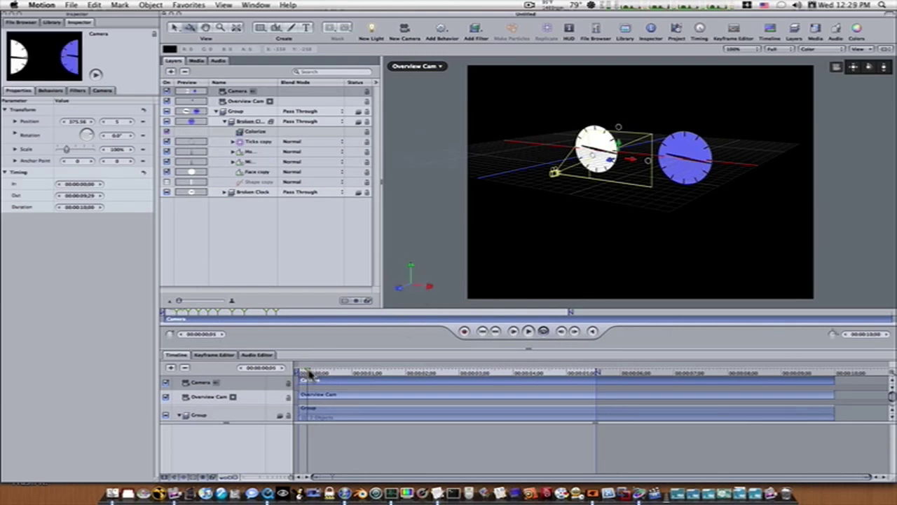
left_click_drag(338, 382, 396, 391)
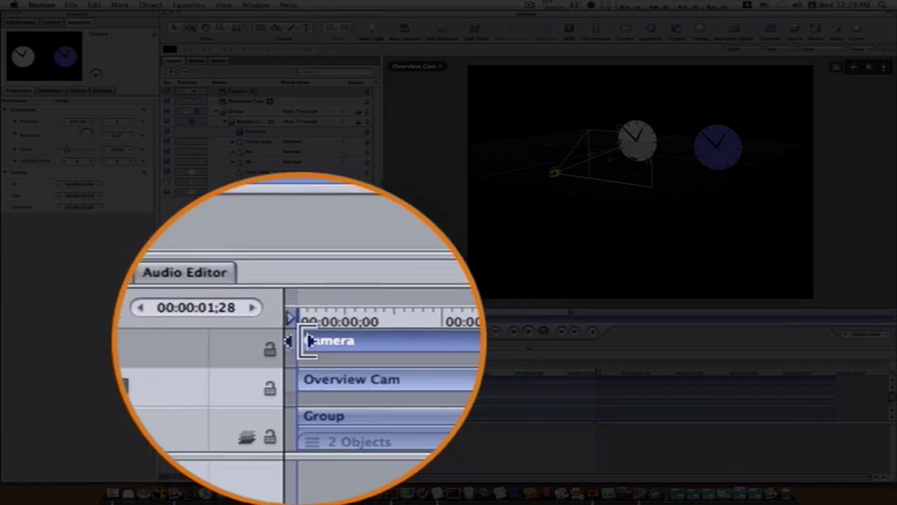
left_click_drag(304, 340, 413, 341)
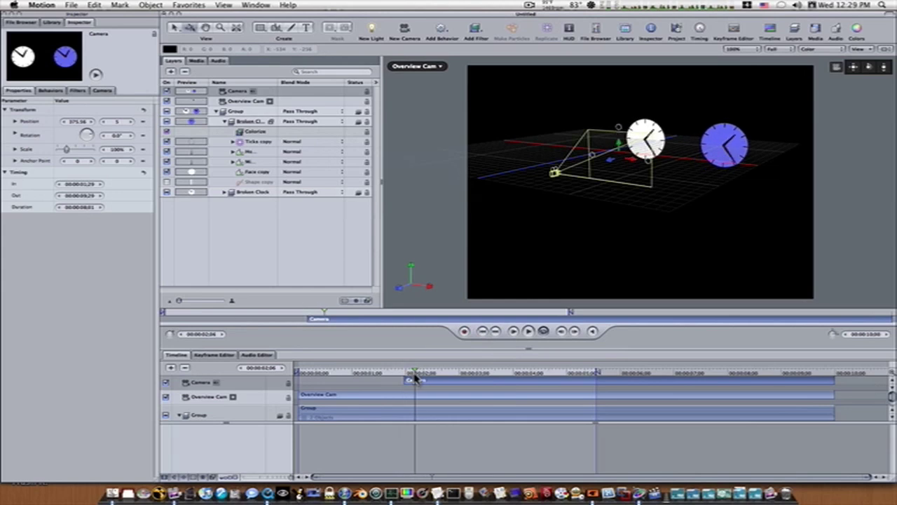
left_click_drag(414, 378, 382, 374)
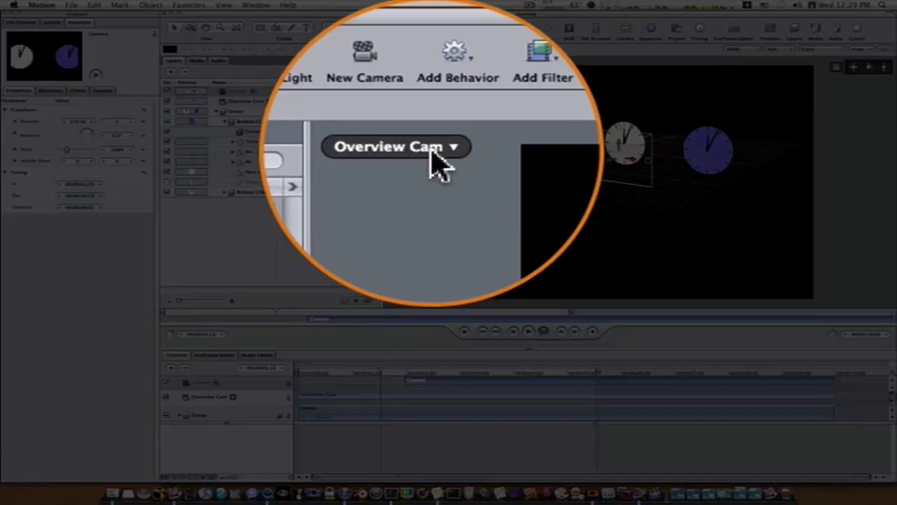
Step: Set the canvas to show the Active Camera and scrub the playhead back to the start
left_click(436, 67)
left_click(441, 71)
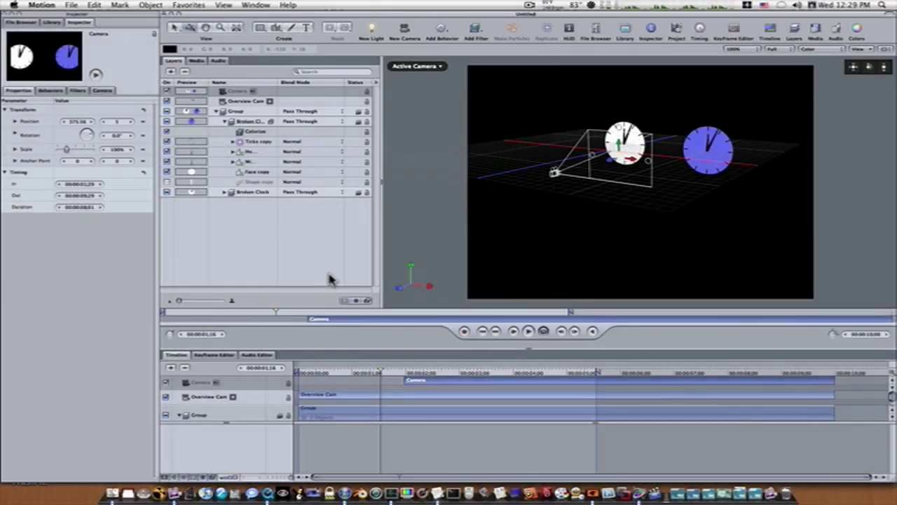
left_click_drag(383, 378, 298, 372)
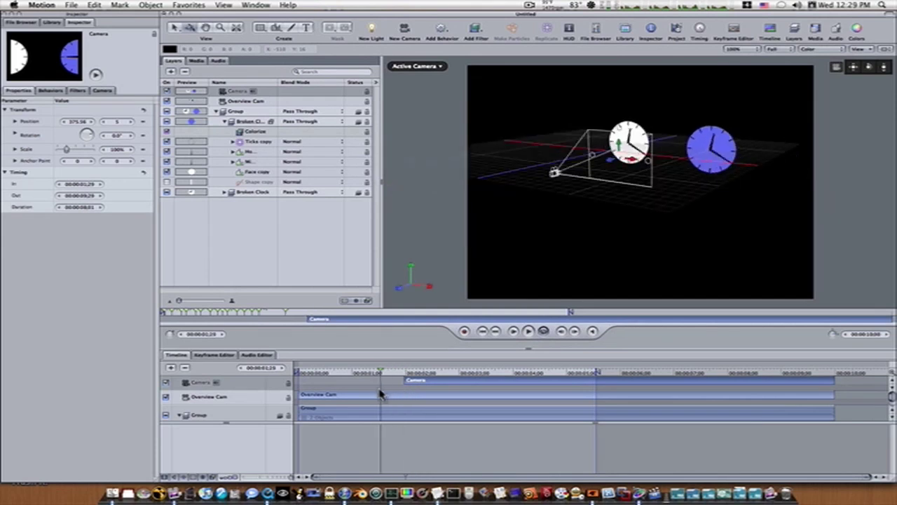
Step: Trim the end of the second camera's clip to 00:00:03;19 and play the sequence from the start
left_click_drag(379, 395, 498, 401)
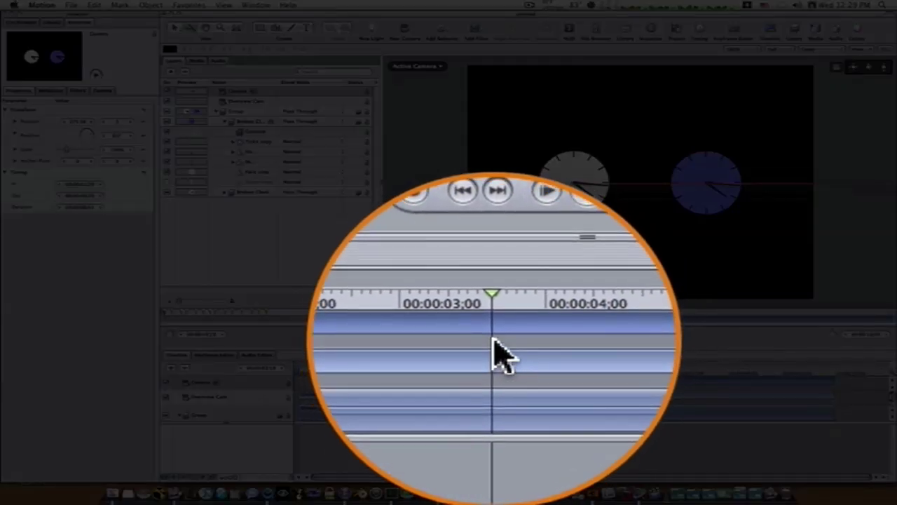
key("o")
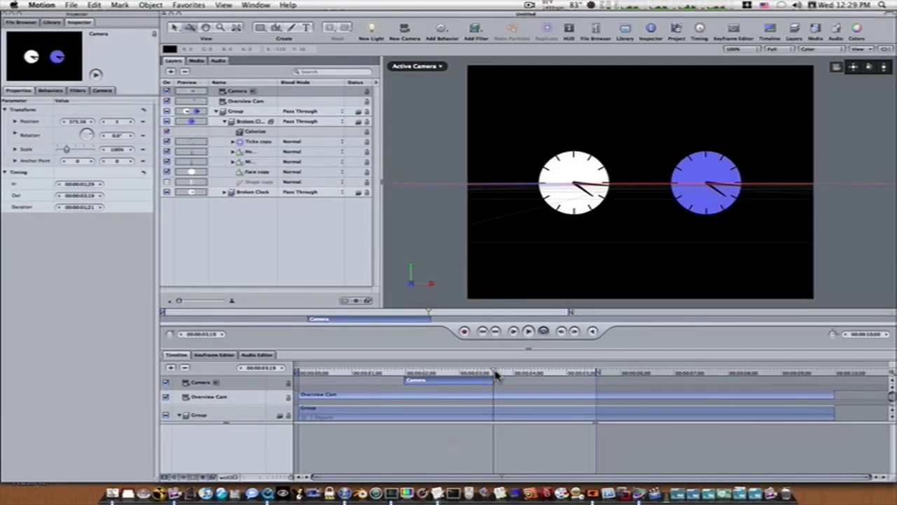
left_click_drag(495, 375, 300, 384)
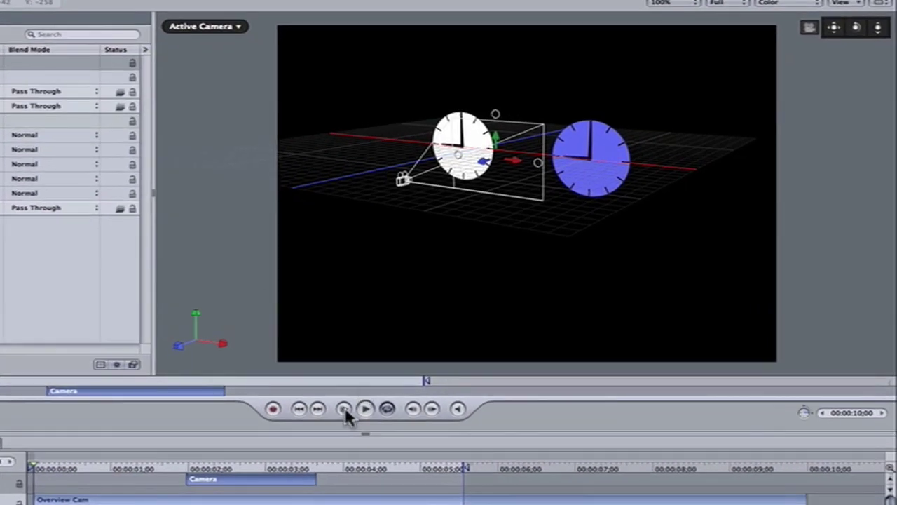
left_click(349, 408)
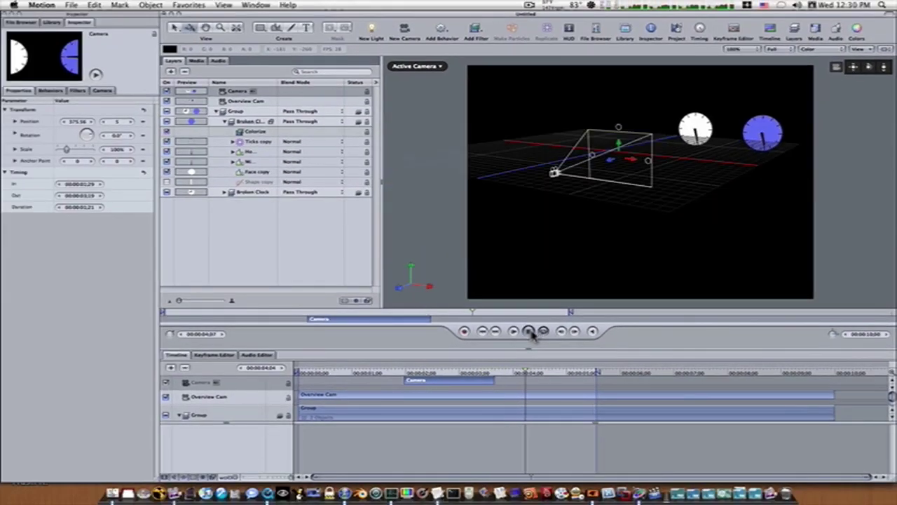
Step: Extend the play range's end to about 00:00:09;00 and place the playhead at 00:00:05;14
left_click(599, 372)
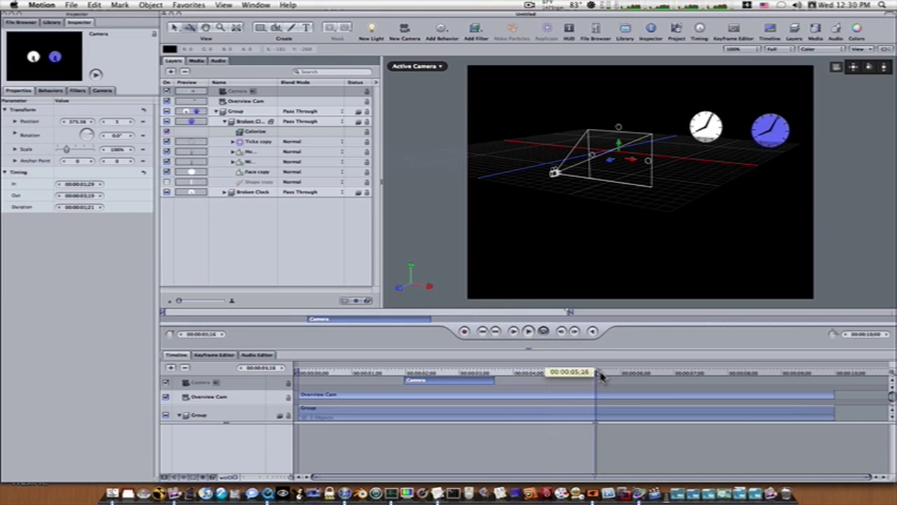
left_click(768, 372)
left_click_drag(319, 377, 510, 397)
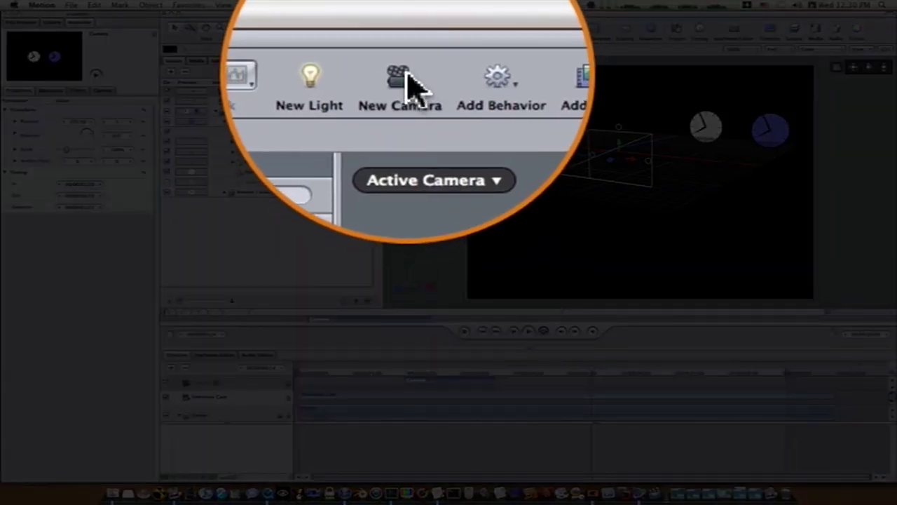
Step: Add a third camera and, viewing through Camera 1, reposition it to frame the blue clock
left_click(434, 168)
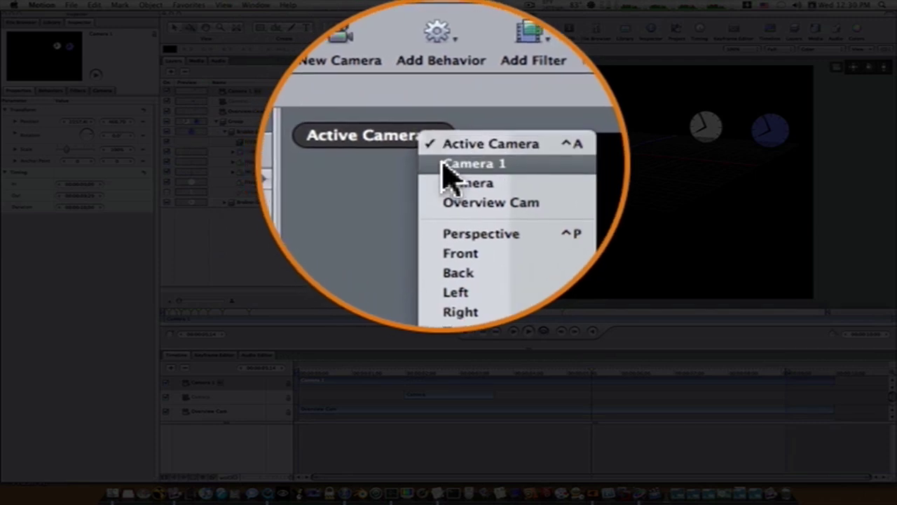
left_click(431, 90)
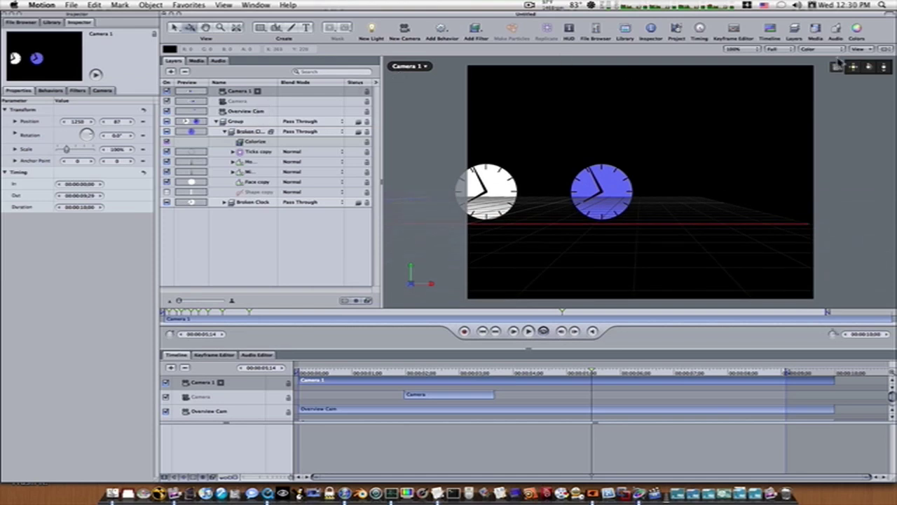
left_click_drag(884, 73, 885, 79)
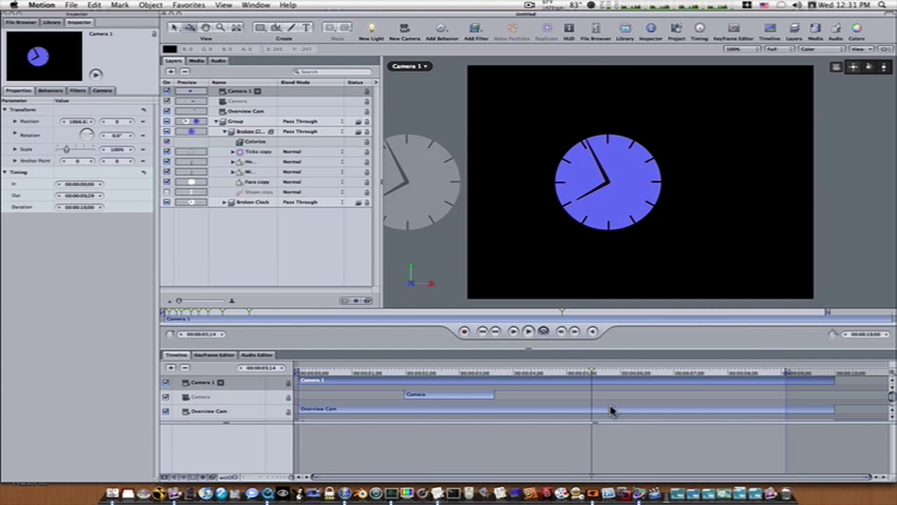
Step: Start Camera 1's clip at 00:00:05;14 and return the canvas view to Active Camera
key("i")
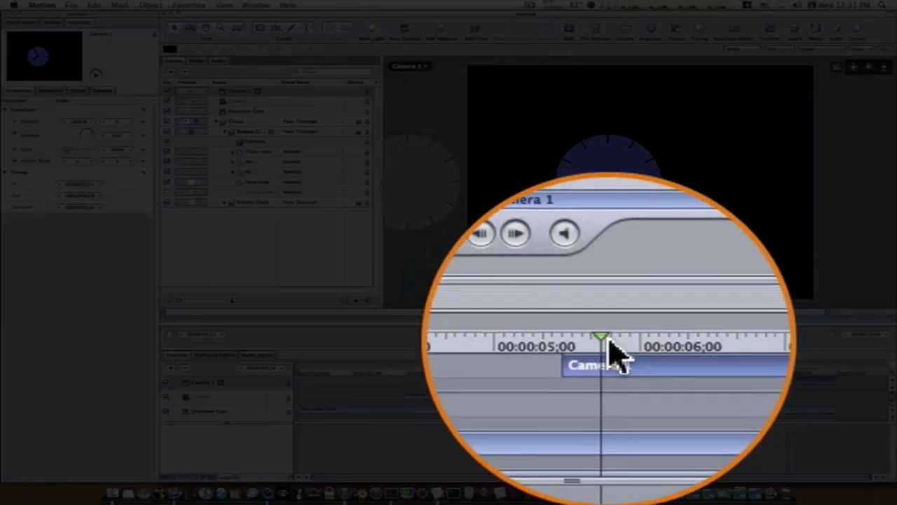
left_click_drag(610, 343, 543, 370)
left_click(420, 66)
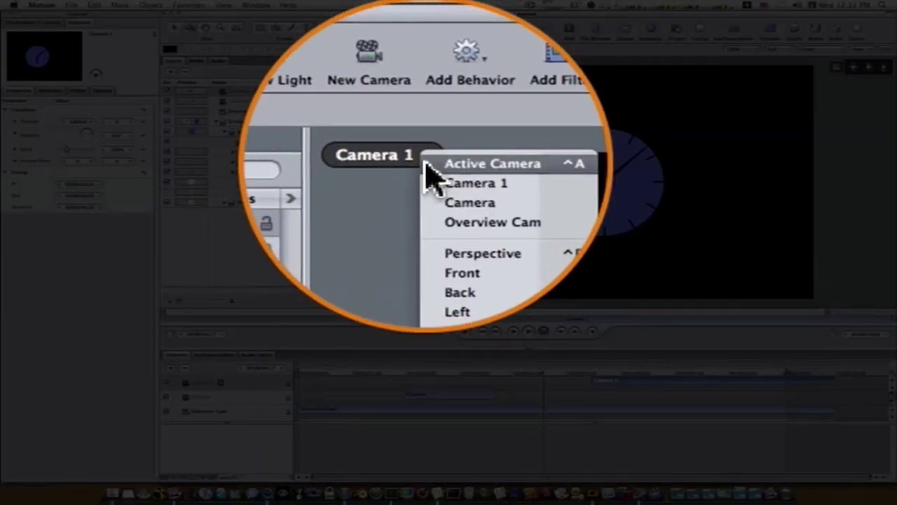
left_click(429, 63)
Step: End both Camera 1's clip and the play range at 00:00:05;29, and play back the camera cuts
left_click_drag(344, 371, 620, 413)
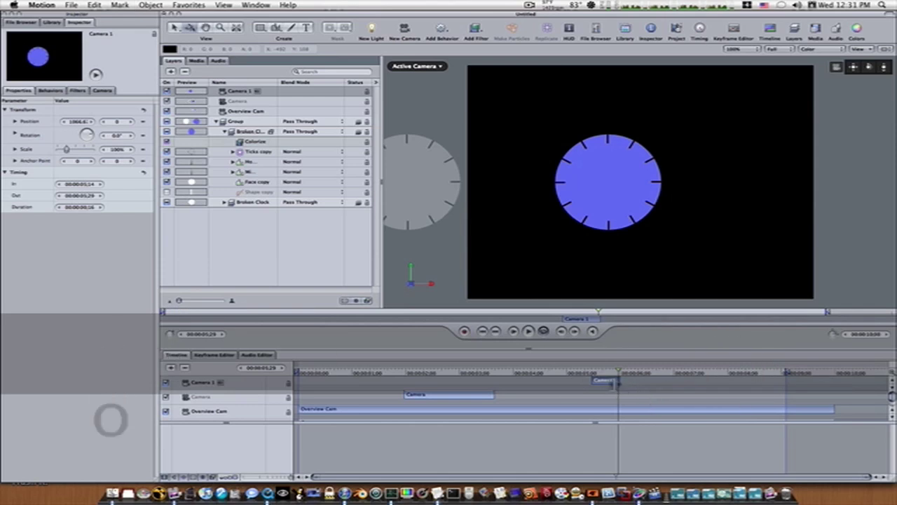
key("super+alt+o")
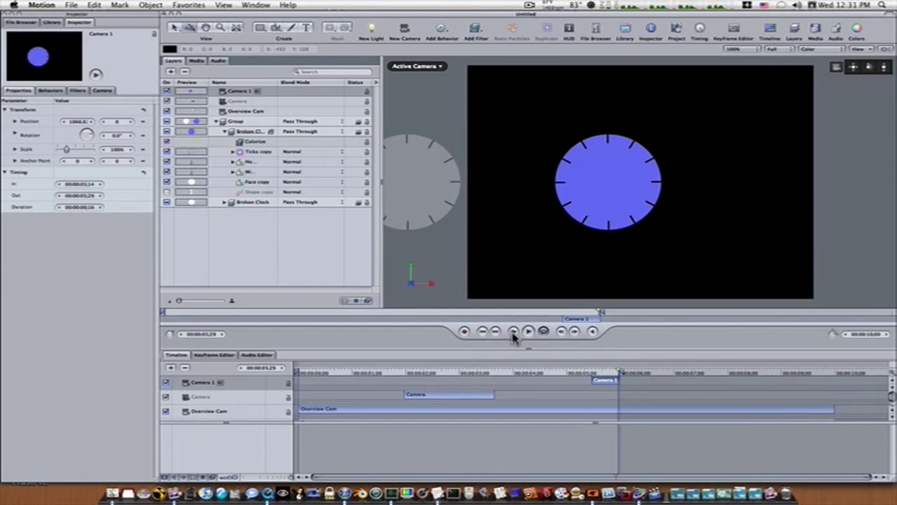
left_click(519, 330)
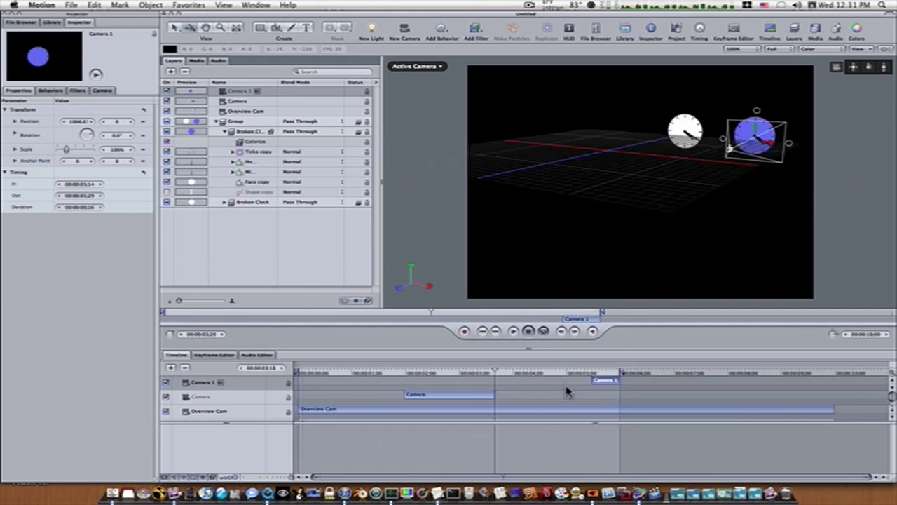
key("space")
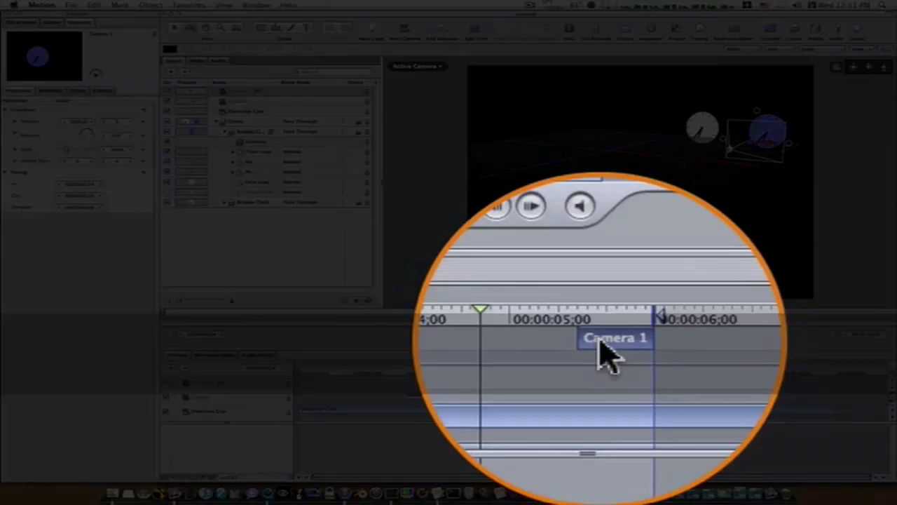
Step: Retime Camera 1's clip to run from 00:00:04;24 to 00:00:05;28 and end the play range at 00:00:05;16
mouse_move(606, 354)
left_mouse_down()
mouse_move(565, 352)
mouse_move(581, 341)
mouse_move(602, 347)
left_mouse_up()
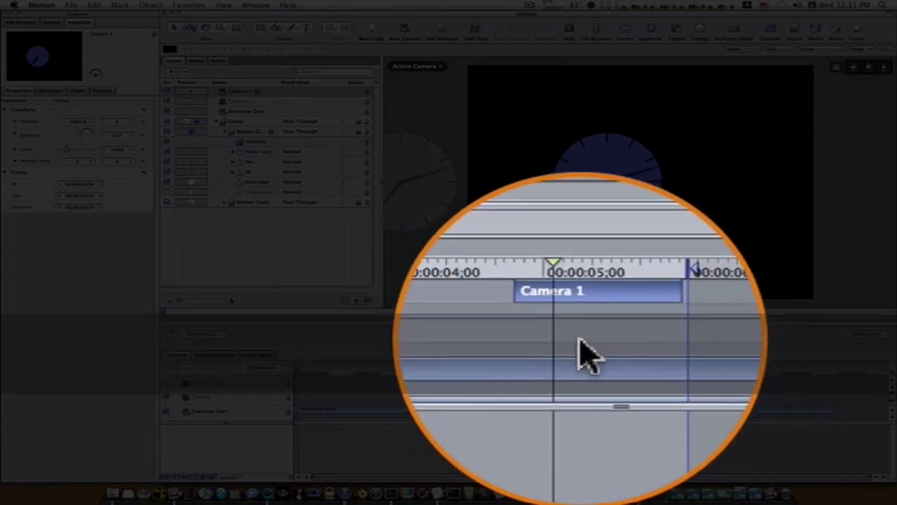
key("Home")
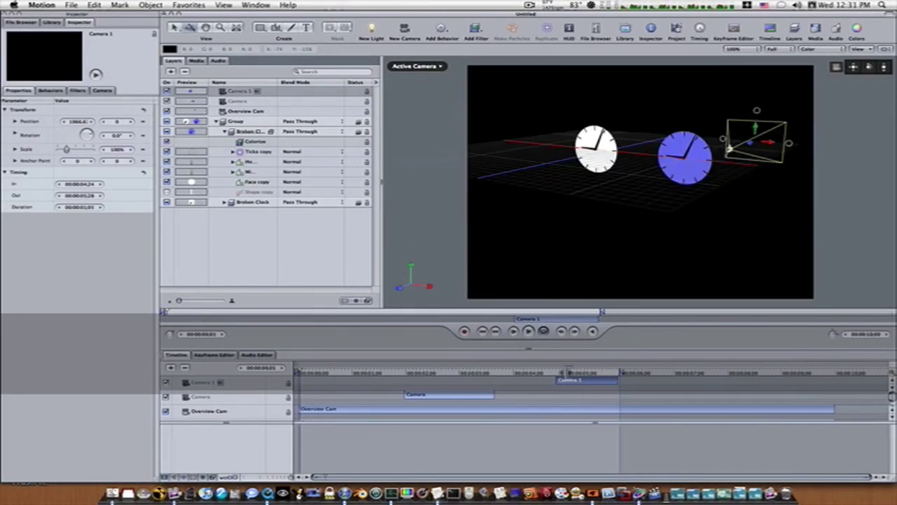
left_click_drag(569, 375, 592, 375)
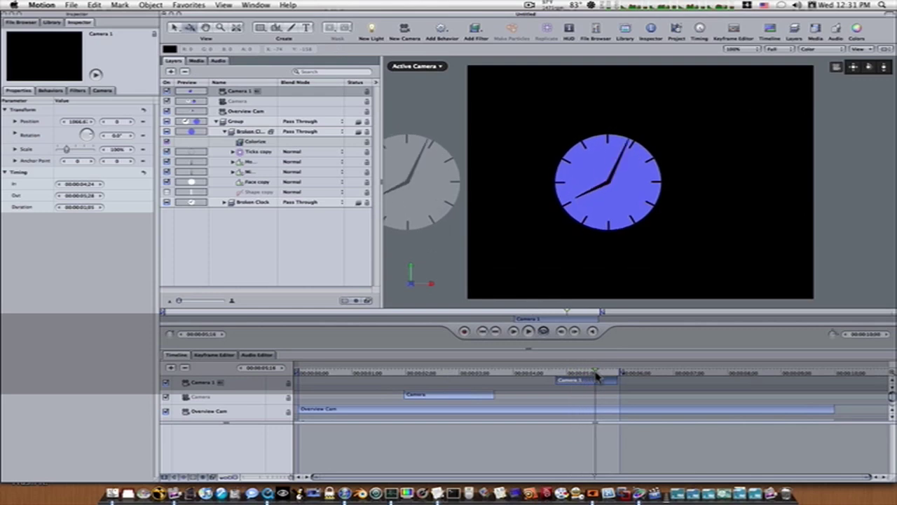
key("super+alt+o")
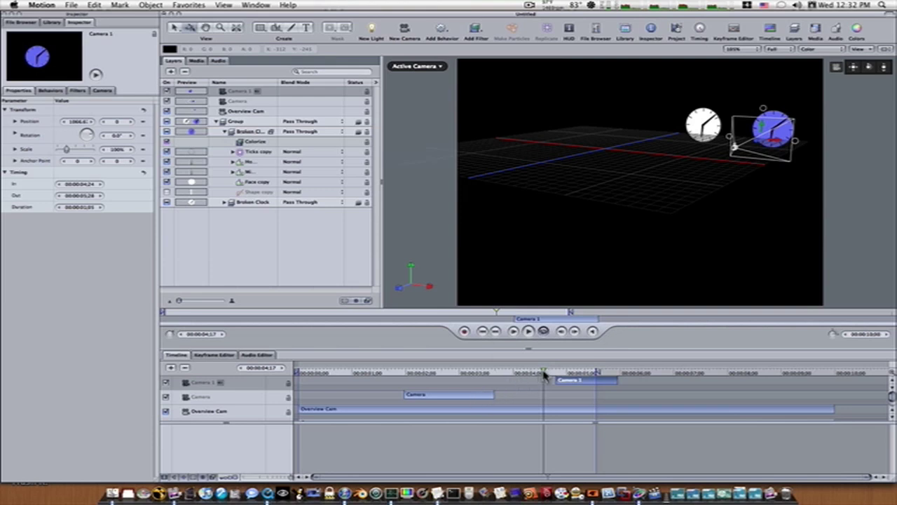
Step: Return the playhead to the start and scrub through the opening of the sequence to review it
left_click_drag(544, 375, 284, 386)
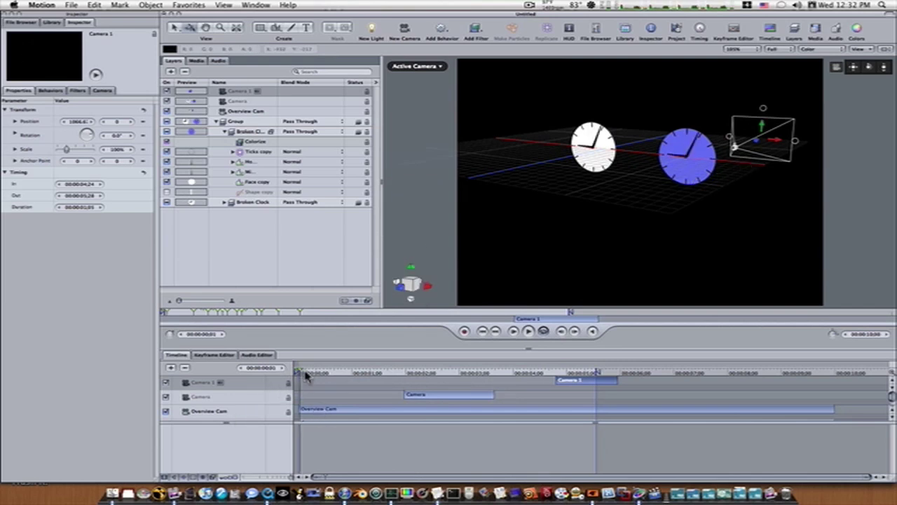
left_click_drag(306, 377, 393, 403)
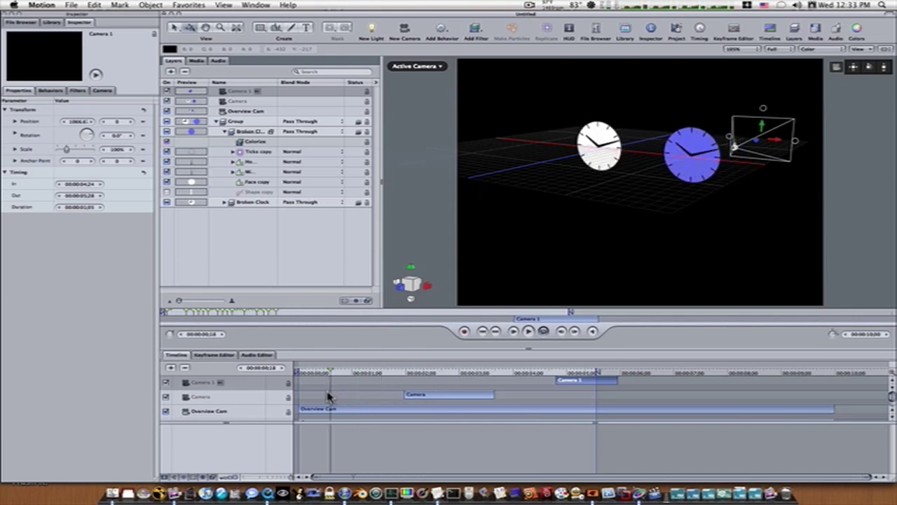